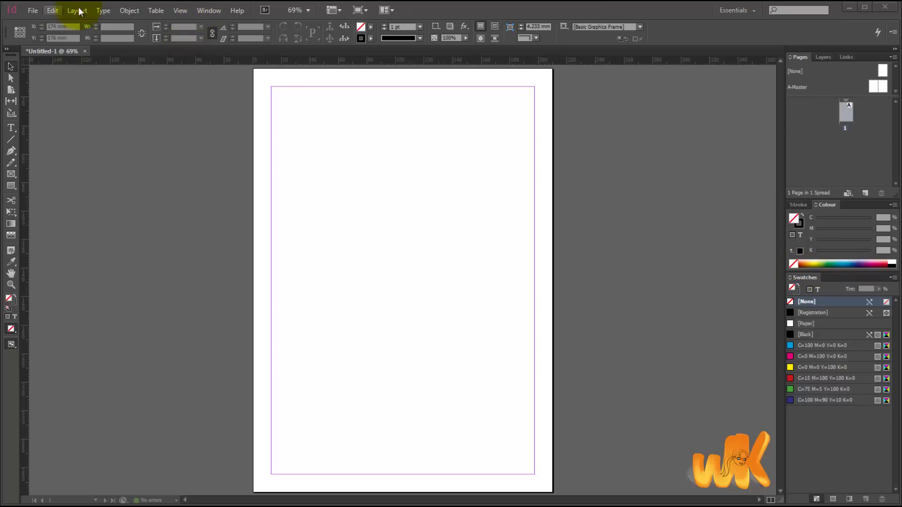
# Hide the Control panel from the workspace and show it again.
pyautogui.click(210, 10)
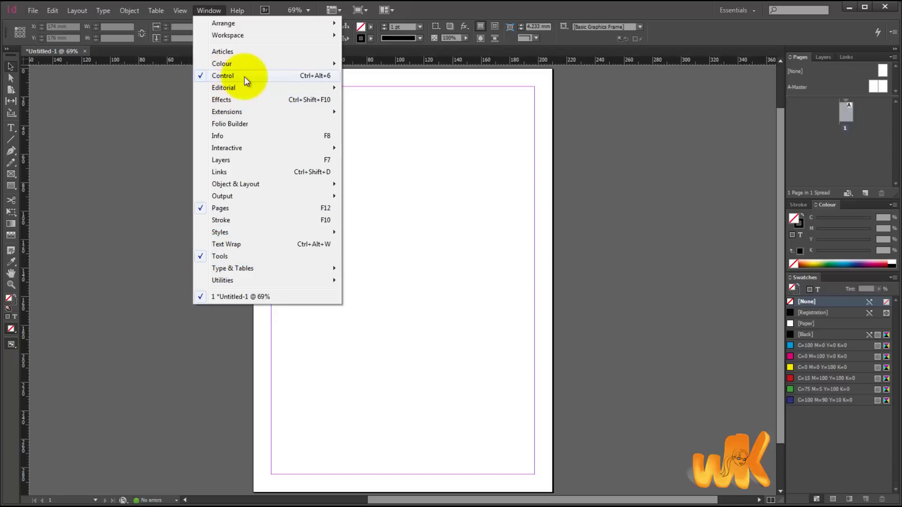
pyautogui.click(221, 75)
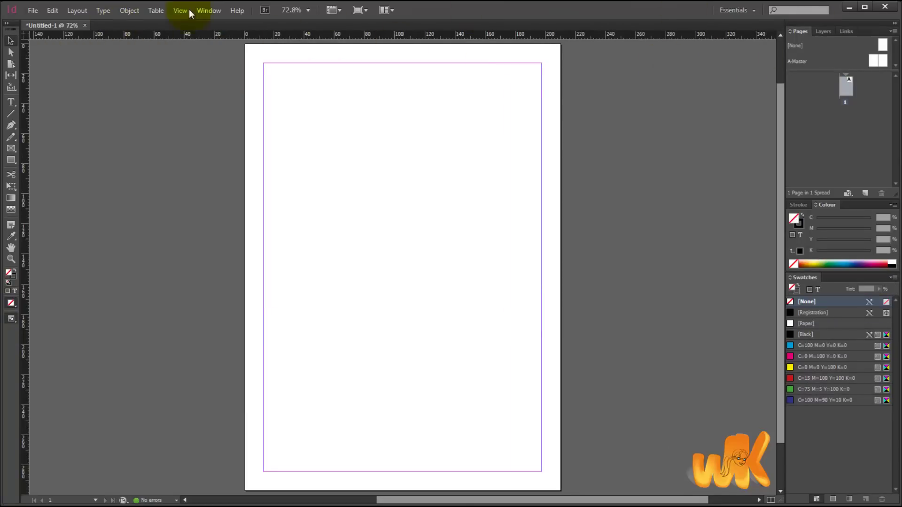
pyautogui.click(203, 11)
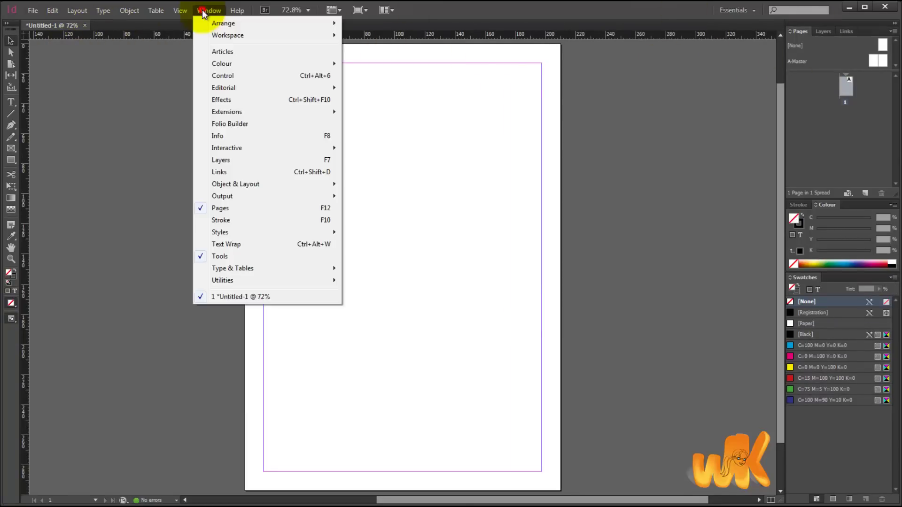
pyautogui.click(208, 75)
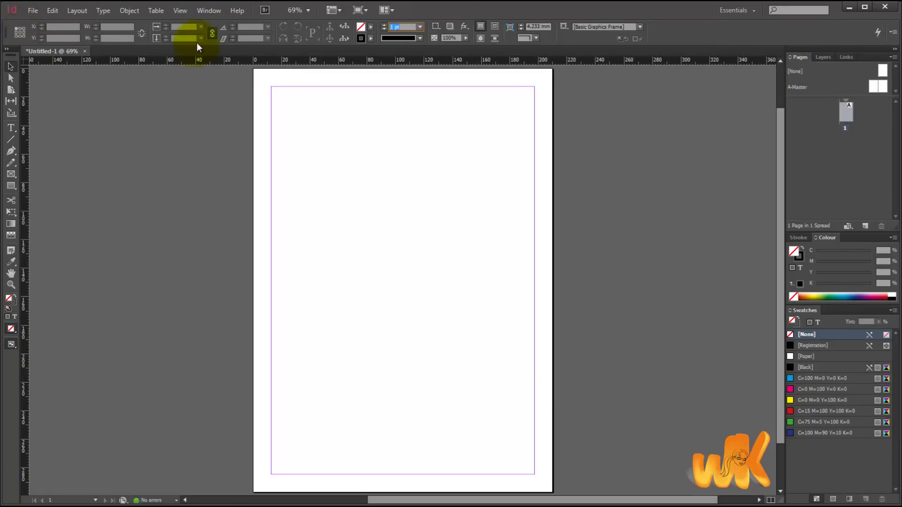
# Hide the Pages panel group and show it again.
pyautogui.click(209, 11)
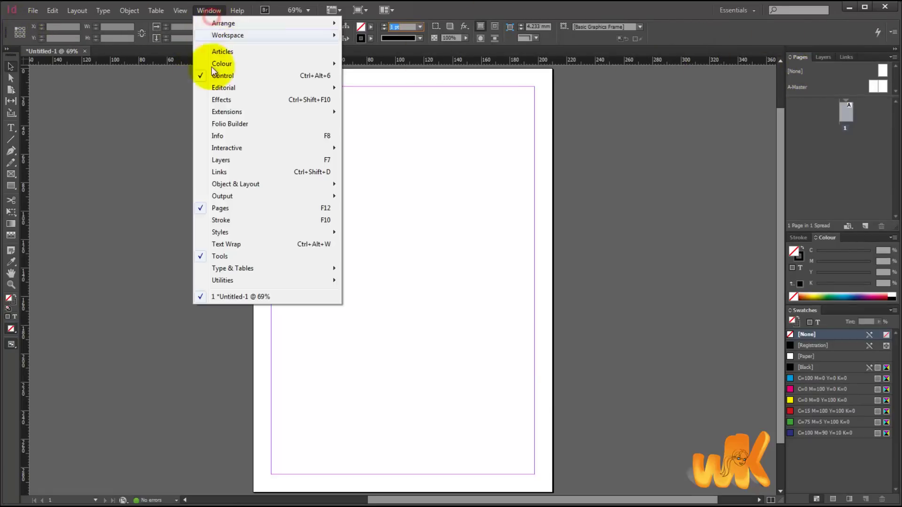
pyautogui.click(221, 208)
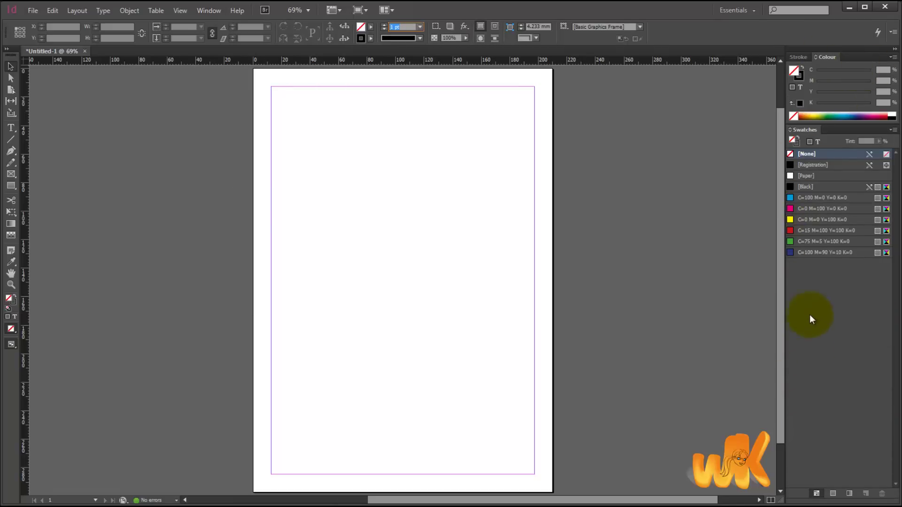
pyautogui.click(204, 11)
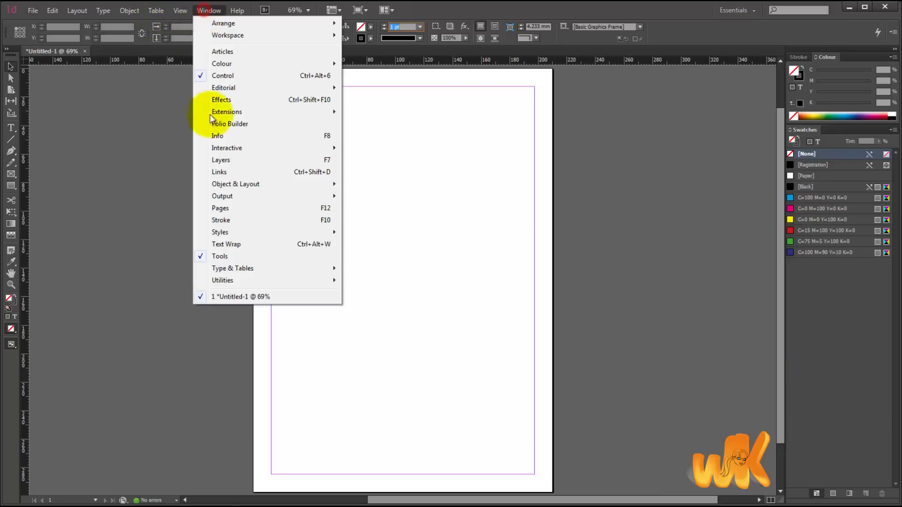
pyautogui.click(215, 209)
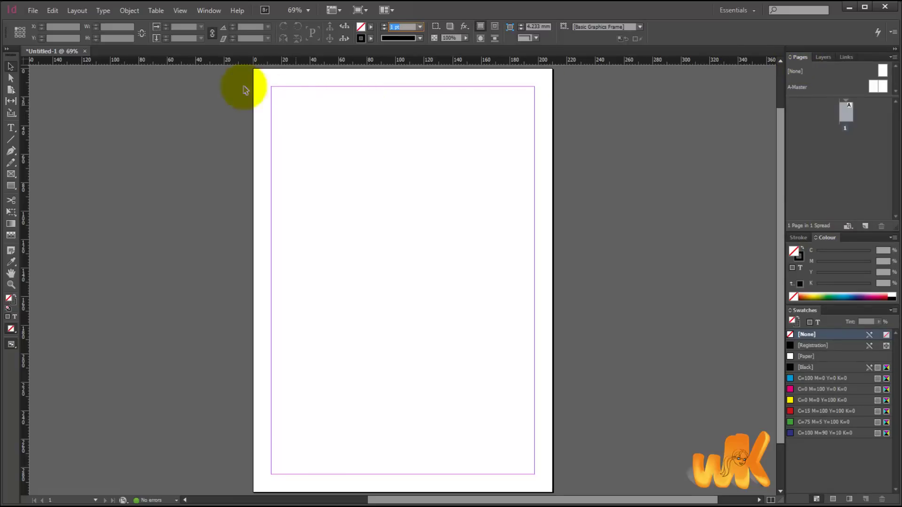
# Hide the Tools panel and restore it to the workspace.
pyautogui.click(210, 12)
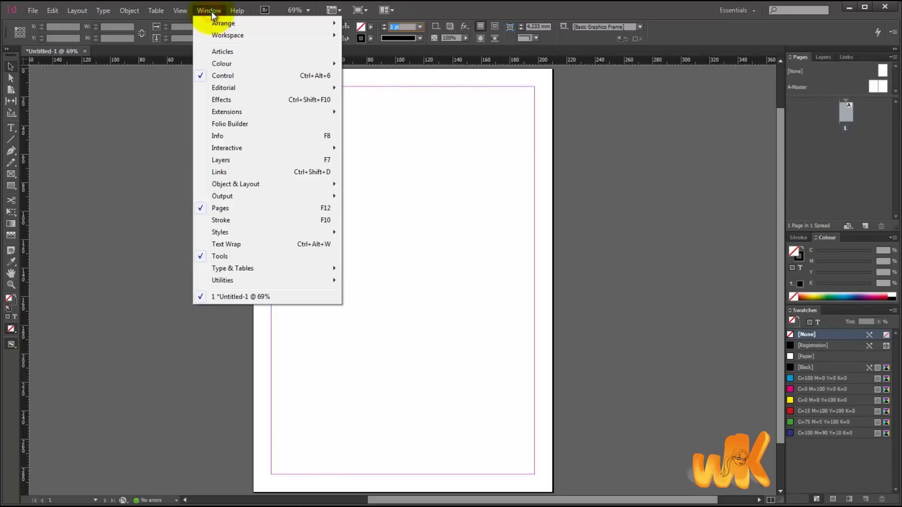
pyautogui.click(215, 257)
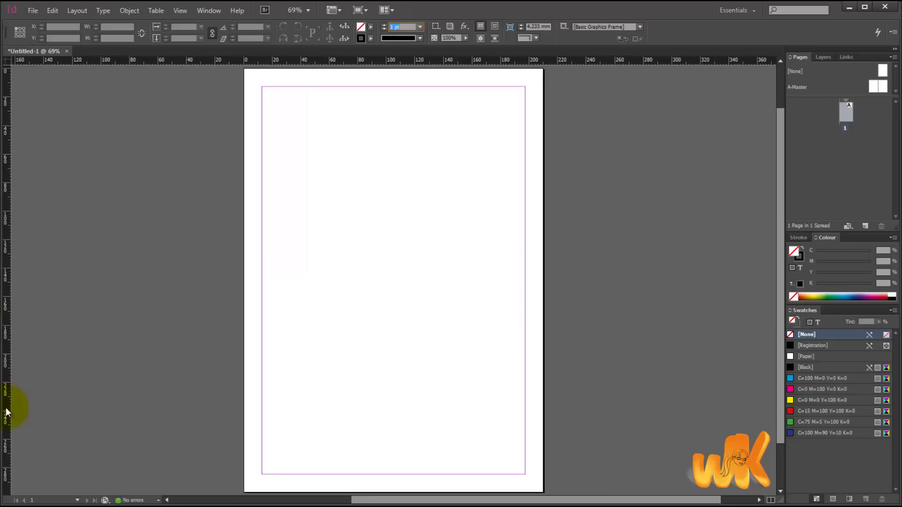
pyautogui.click(157, 9)
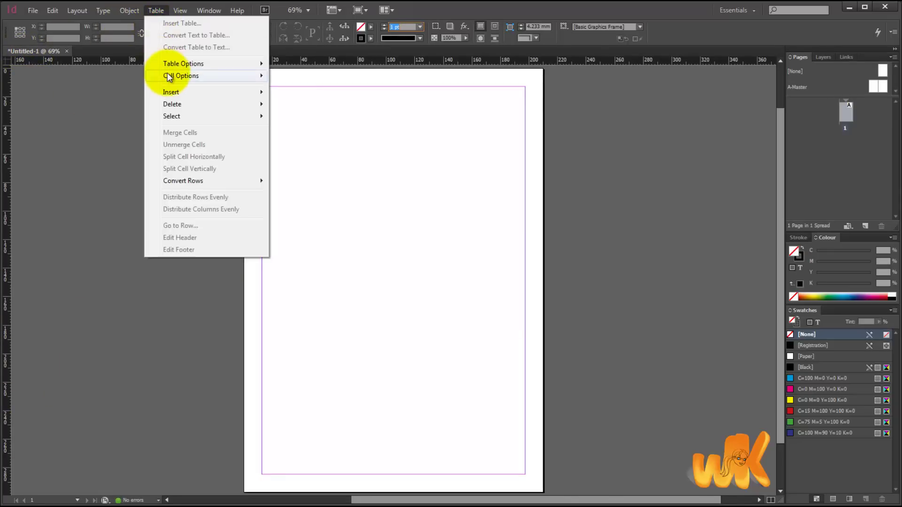
pyautogui.moveTo(169, 78)
pyautogui.moveTo(204, 10)
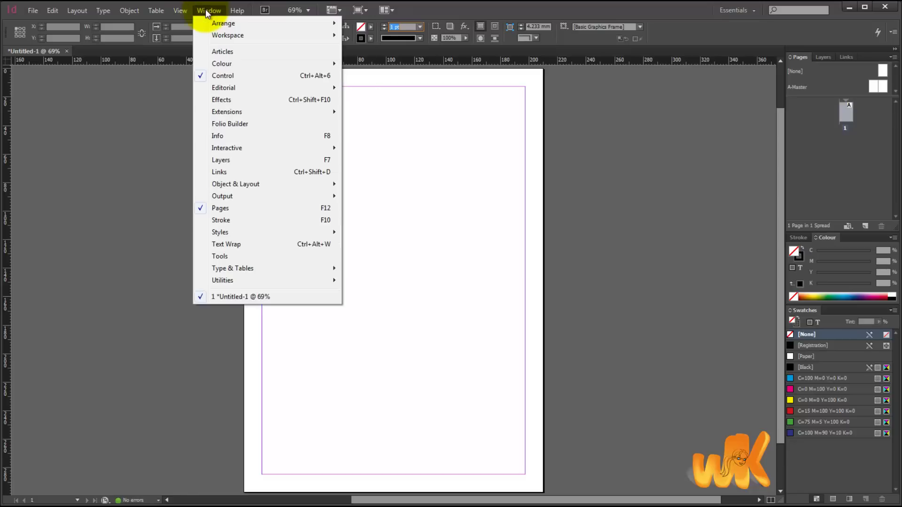
pyautogui.click(220, 256)
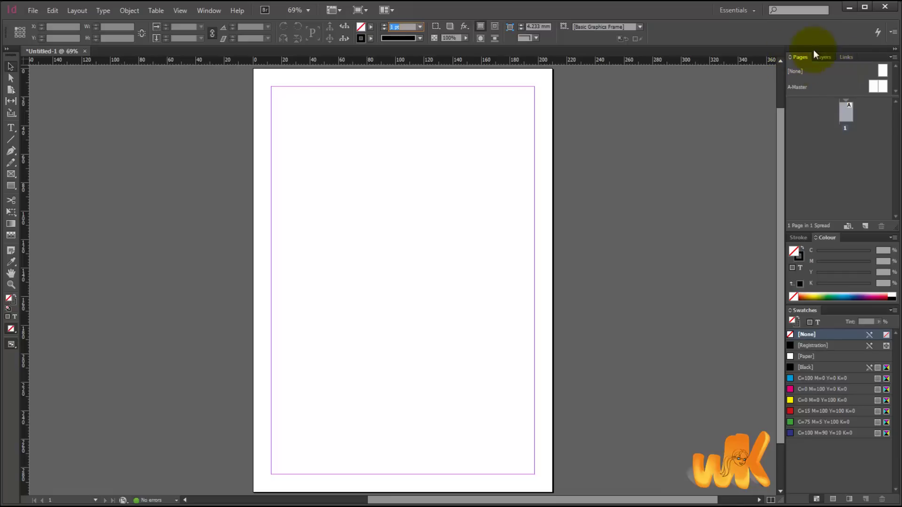
# Show Layers and Links in turn in the Pages panel group, and show Stroke in place of Colour.
pyautogui.click(209, 14)
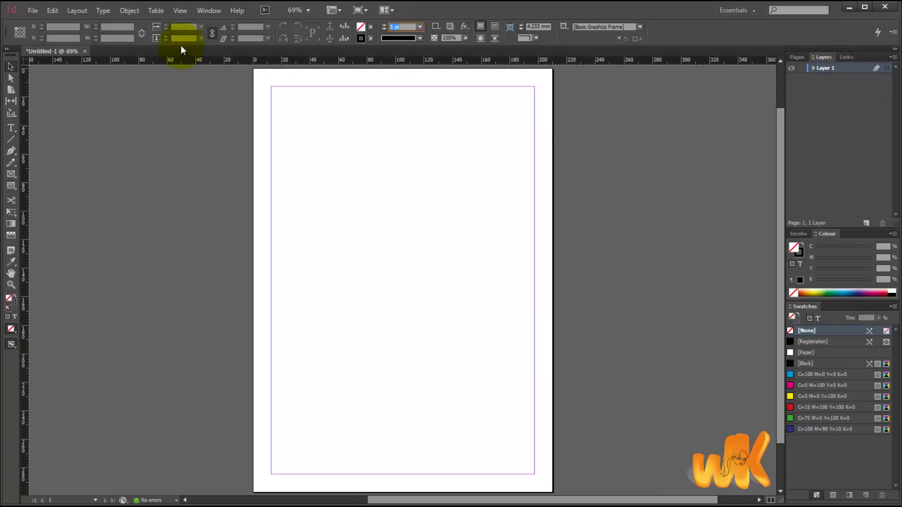
pyautogui.click(208, 14)
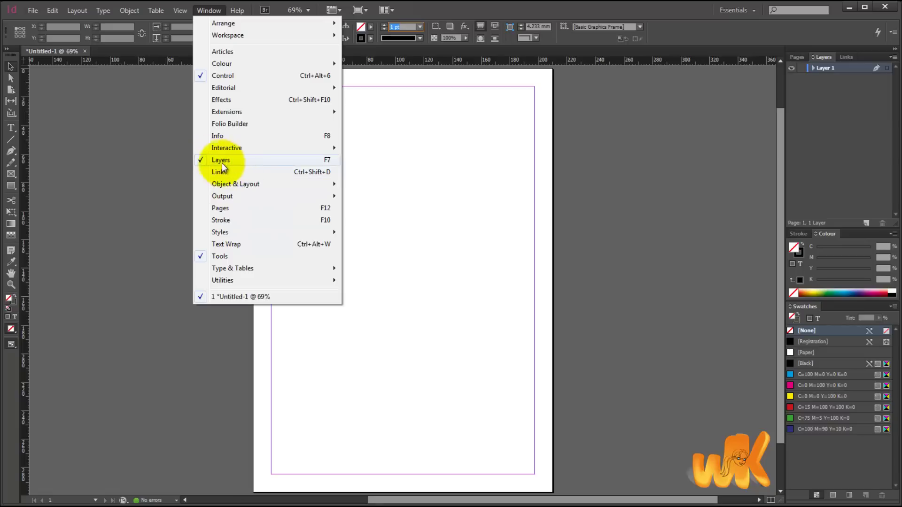
pyautogui.click(845, 58)
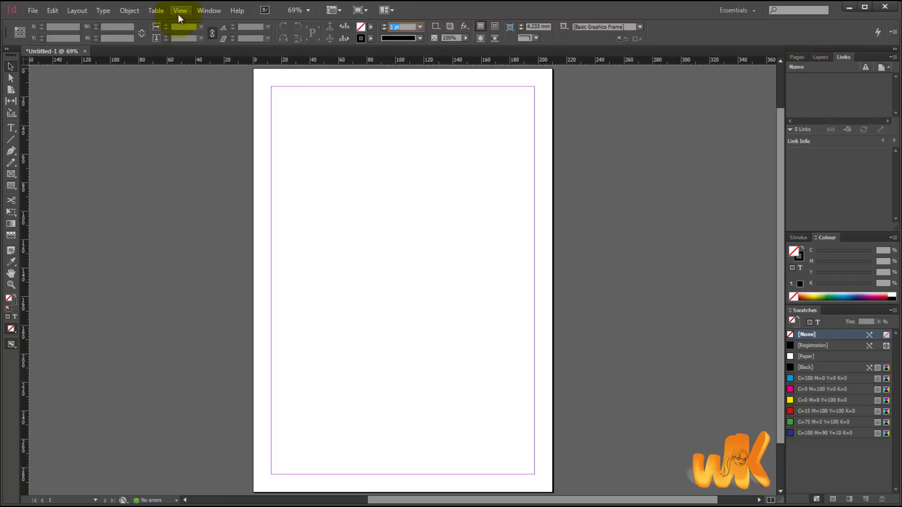
pyautogui.click(210, 11)
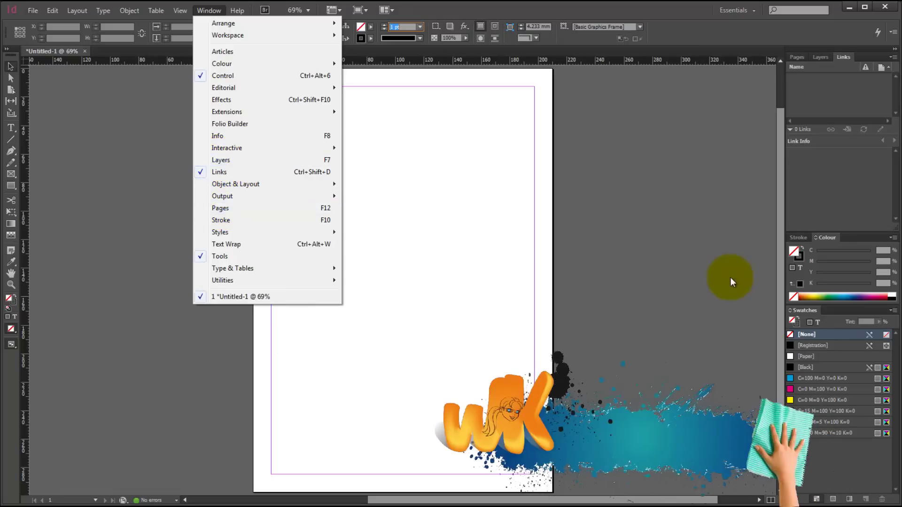
pyautogui.click(799, 237)
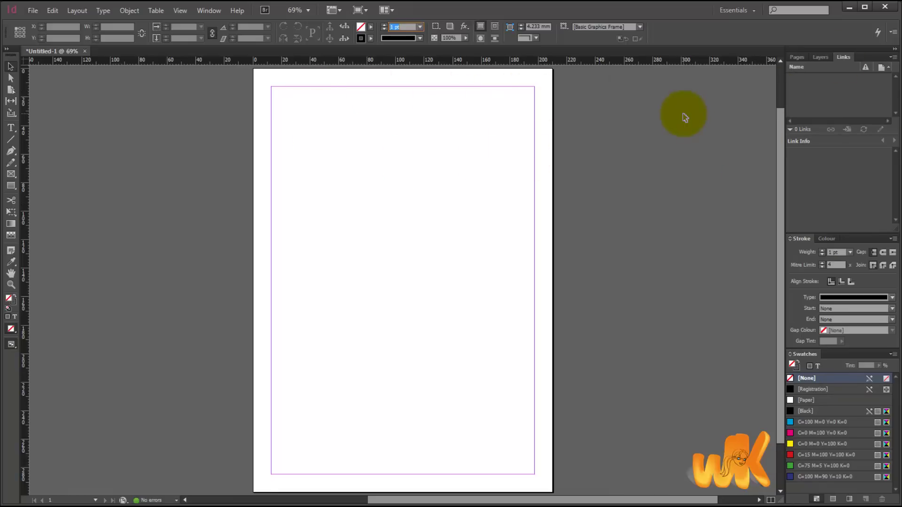
# Collapse the docked panels to icons, trying the expanded dock and the labelled width before returning to icons only.
pyautogui.click(895, 50)
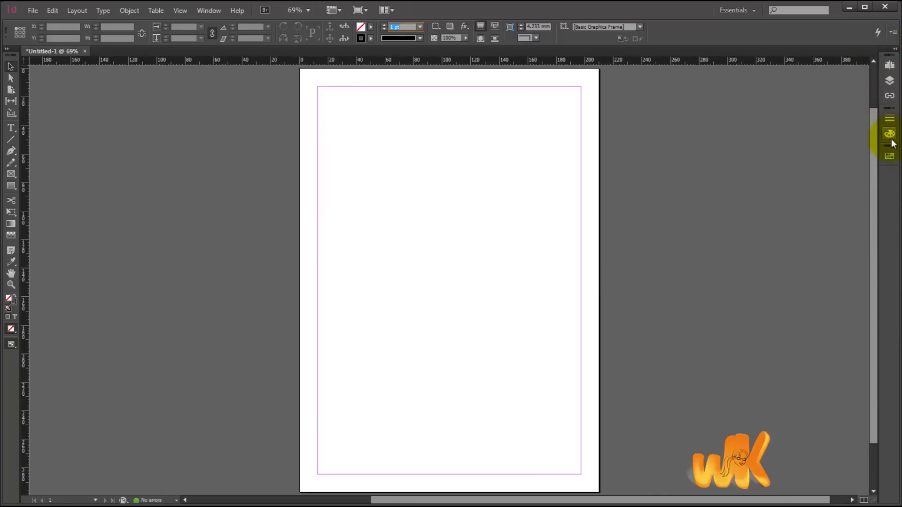
pyautogui.click(890, 50)
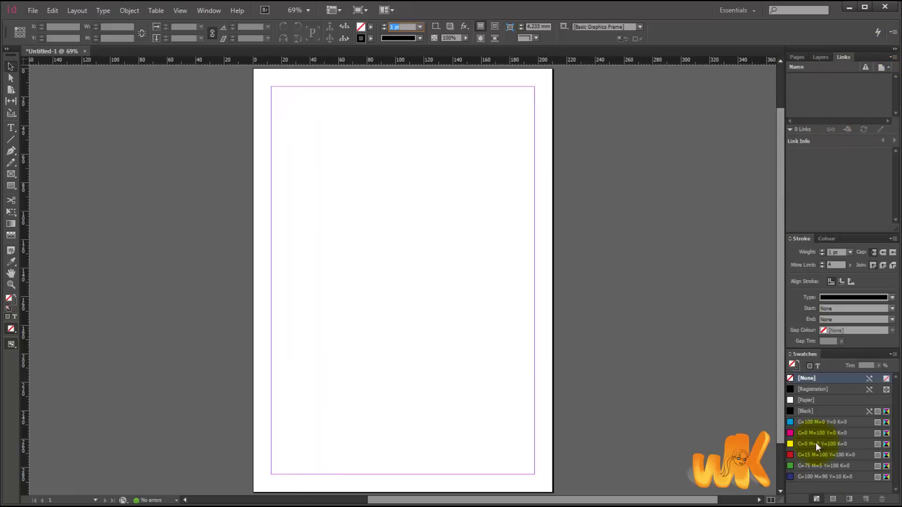
pyautogui.click(895, 49)
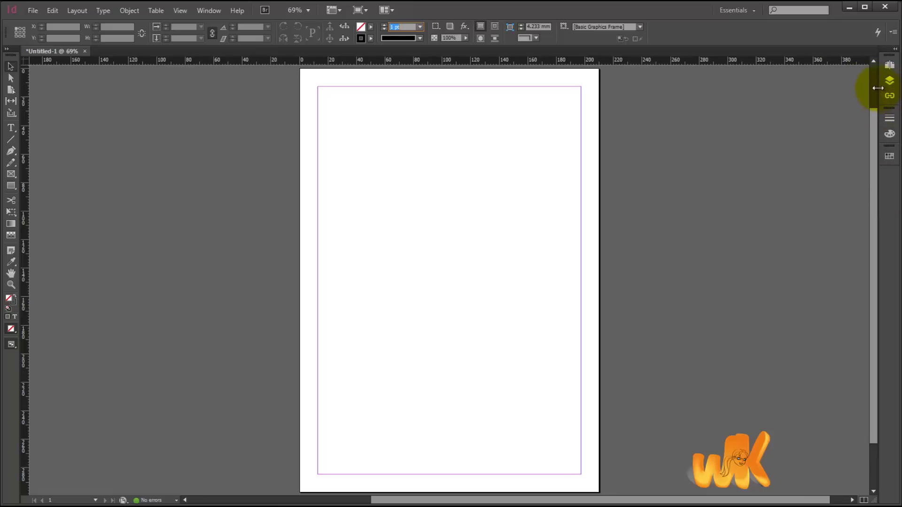
pyautogui.moveTo(878, 87); pyautogui.dragTo(839, 84)
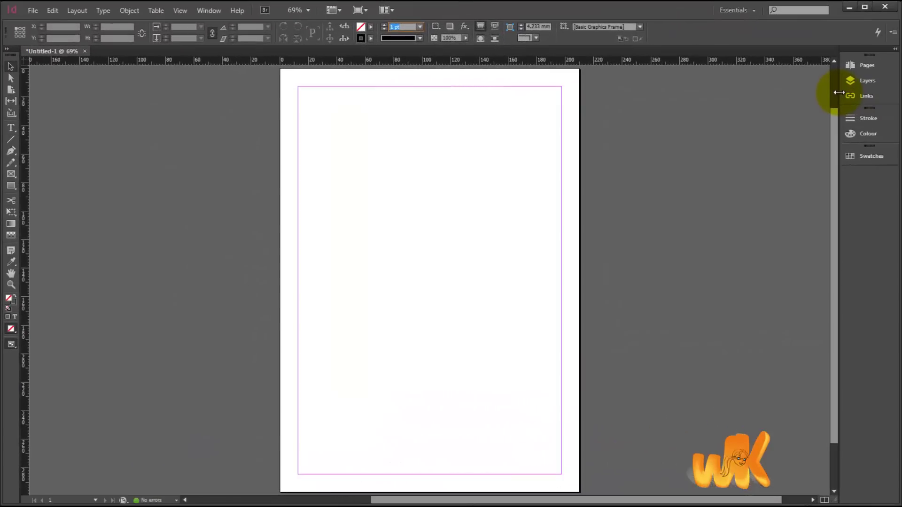
pyautogui.moveTo(839, 92); pyautogui.dragTo(870, 92)
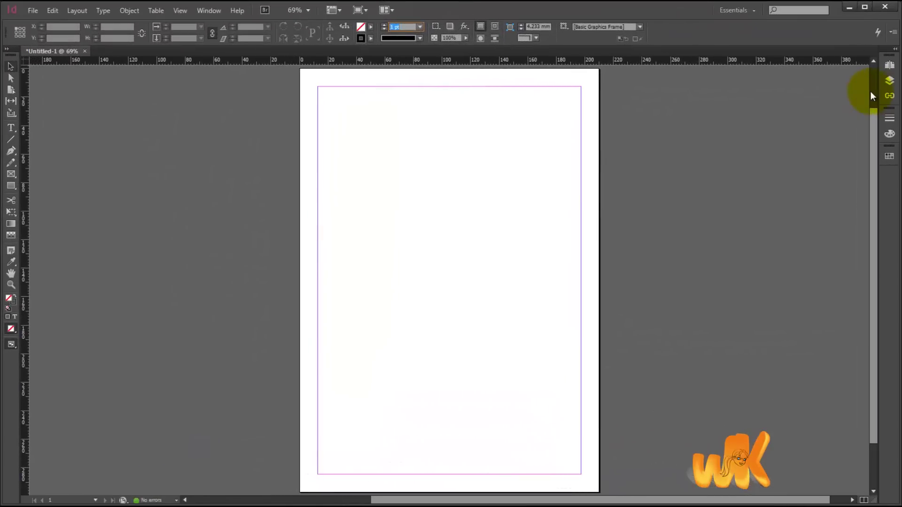
# Open the collapsed Pages, Layers, Links, Stroke, Colour and Swatches panels one after another.
pyautogui.click(890, 67)
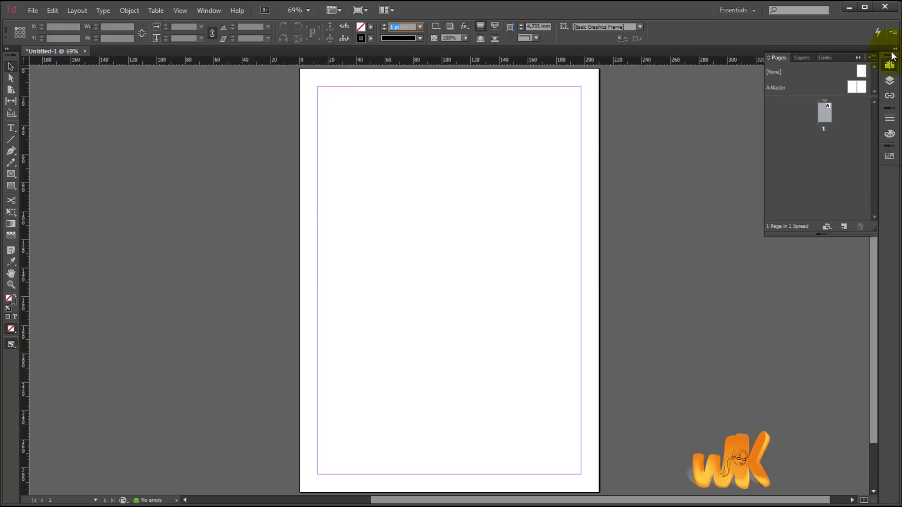
pyautogui.click(891, 82)
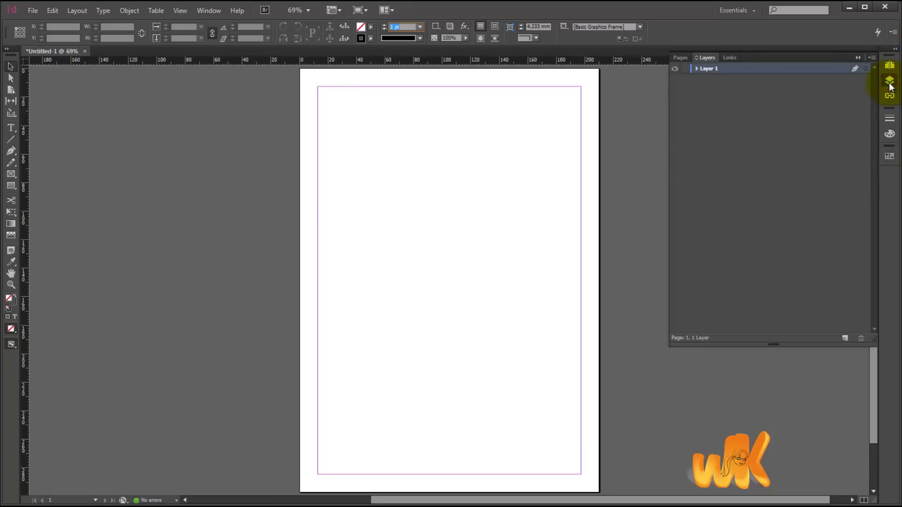
pyautogui.click(890, 96)
pyautogui.click(889, 120)
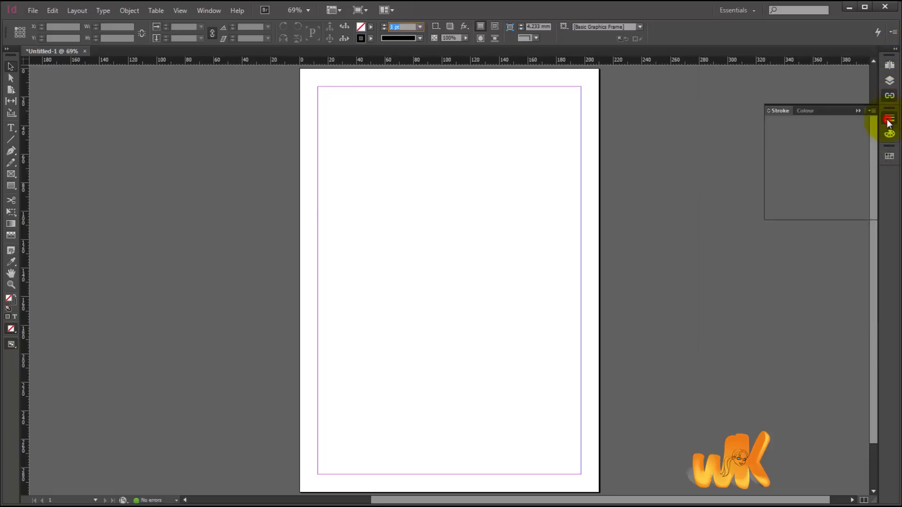
pyautogui.click(889, 134)
pyautogui.click(890, 156)
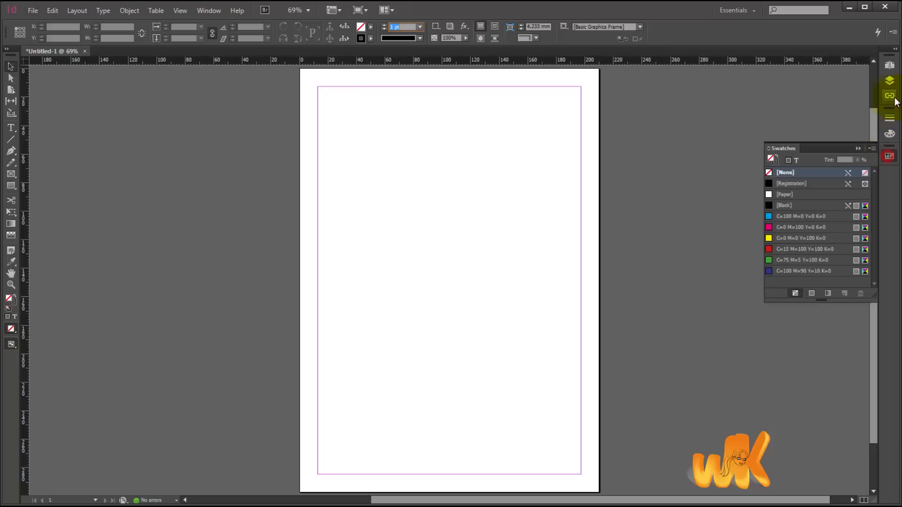
# Open the collapsed Pages panel and resize it to be much taller and slightly wider.
pyautogui.click(889, 65)
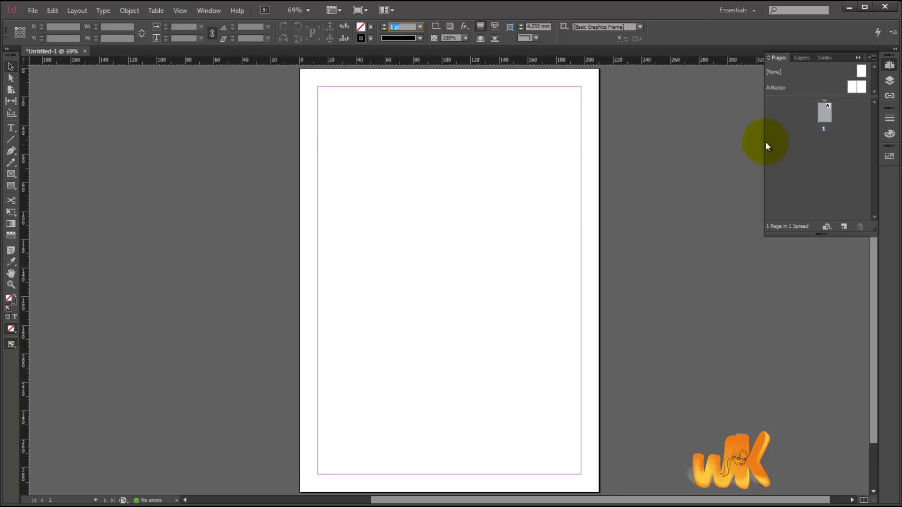
pyautogui.moveTo(764, 141); pyautogui.dragTo(610, 137)
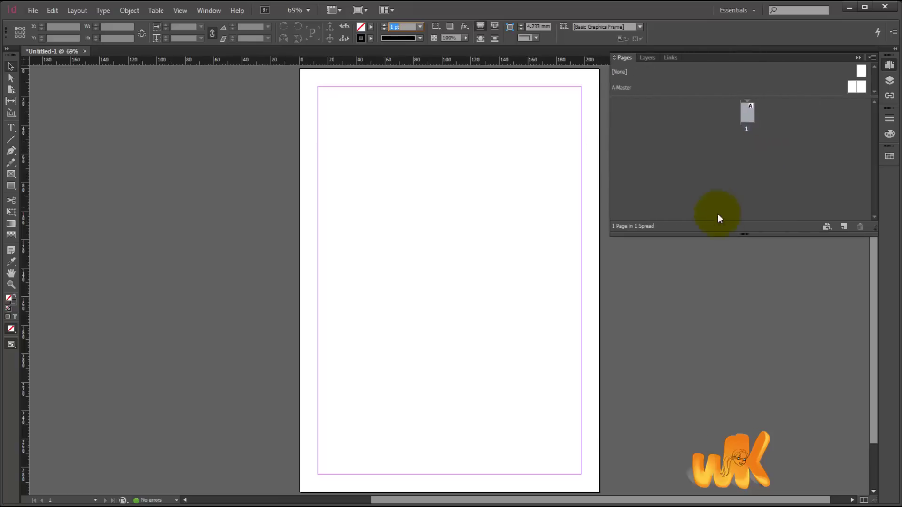
pyautogui.moveTo(733, 234); pyautogui.dragTo(736, 296)
pyautogui.moveTo(736, 346); pyautogui.dragTo(739, 379)
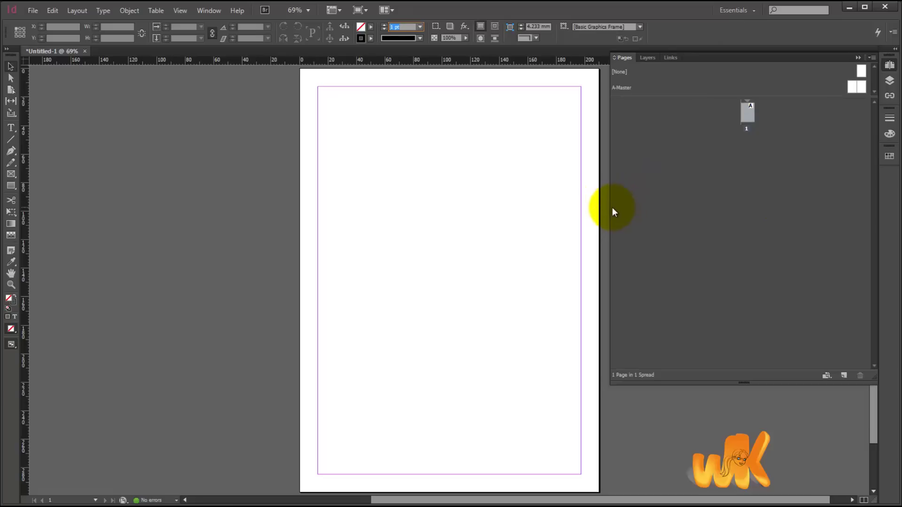
pyautogui.moveTo(608, 205); pyautogui.dragTo(735, 198)
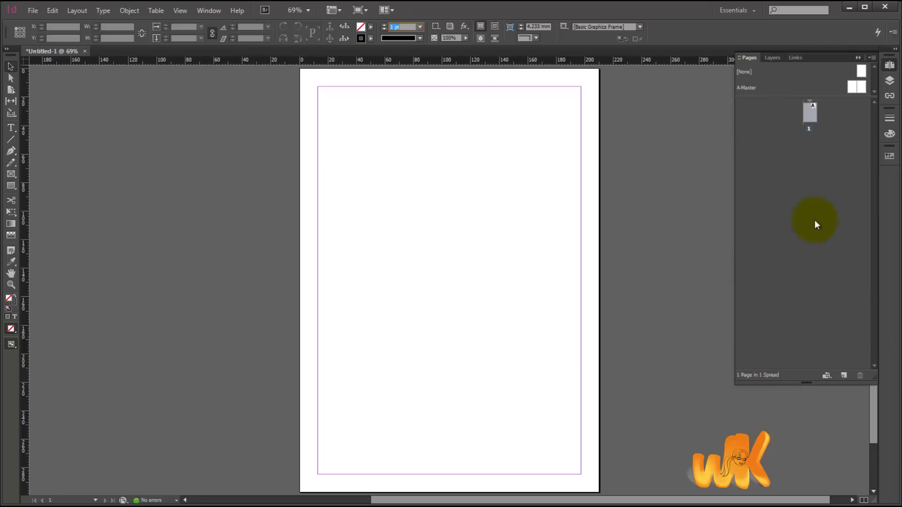
# Shrink the Pages panel to its compact size, collapse and reopen it, and restore its enlarged size.
pyautogui.click(739, 57)
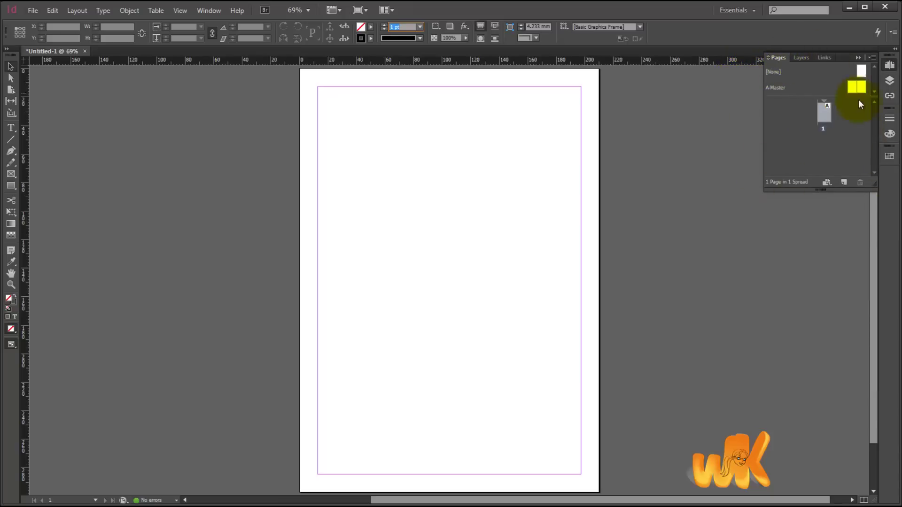
pyautogui.click(891, 67)
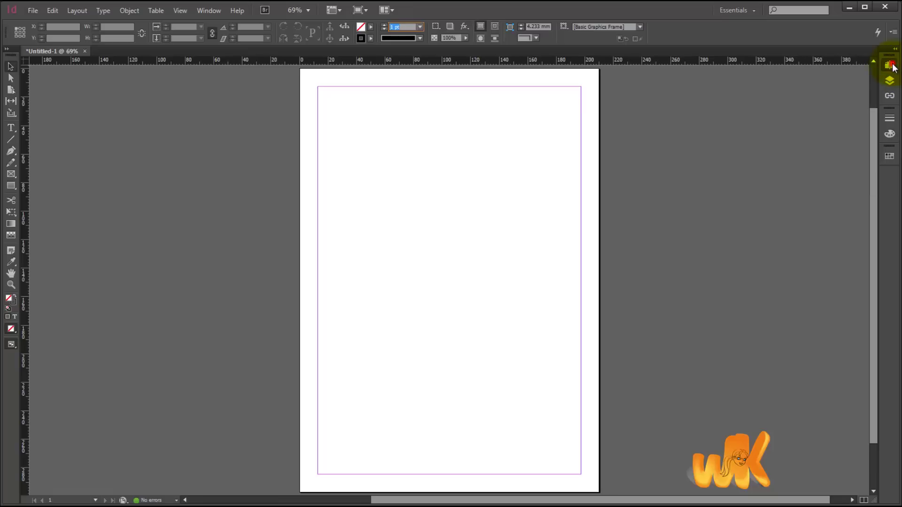
pyautogui.click(889, 66)
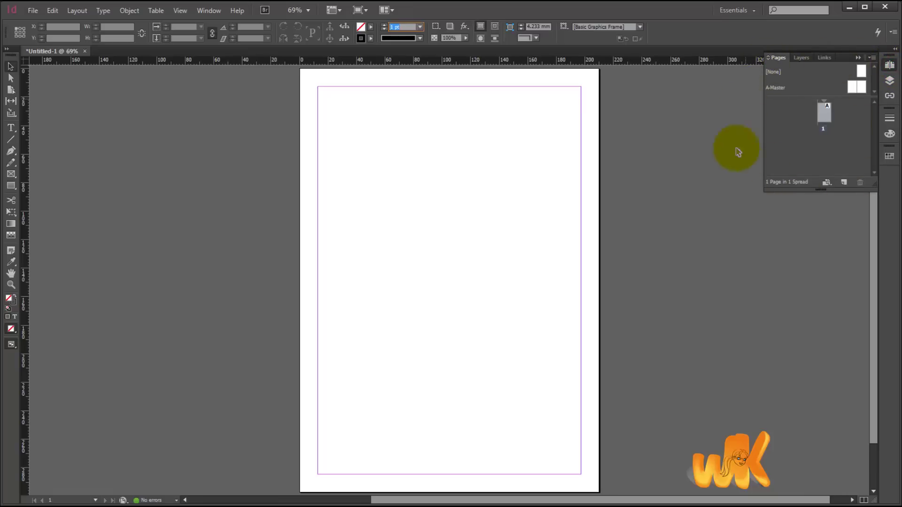
pyautogui.click(769, 60)
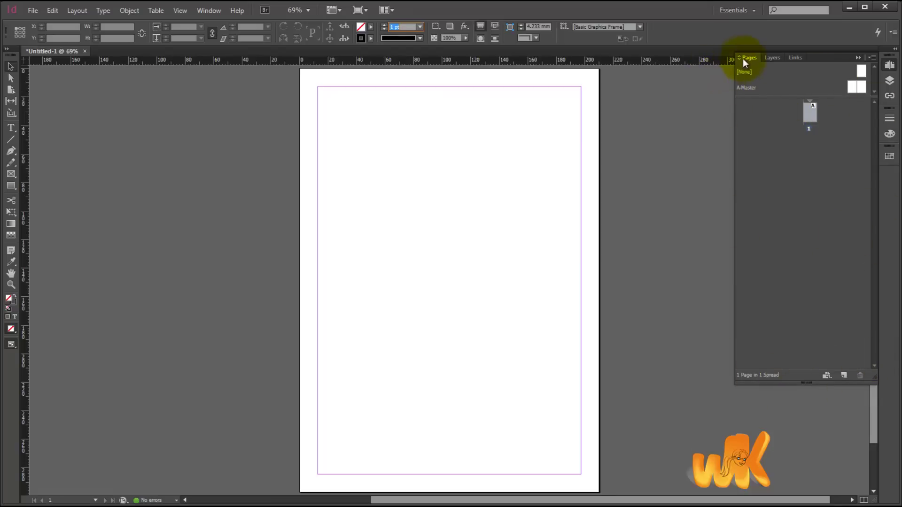
# Expand the icon dock to full panels and switch between the Pages, Layers and Links panels, ending on Pages.
pyautogui.moveTo(743, 58); pyautogui.dragTo(739, 58)
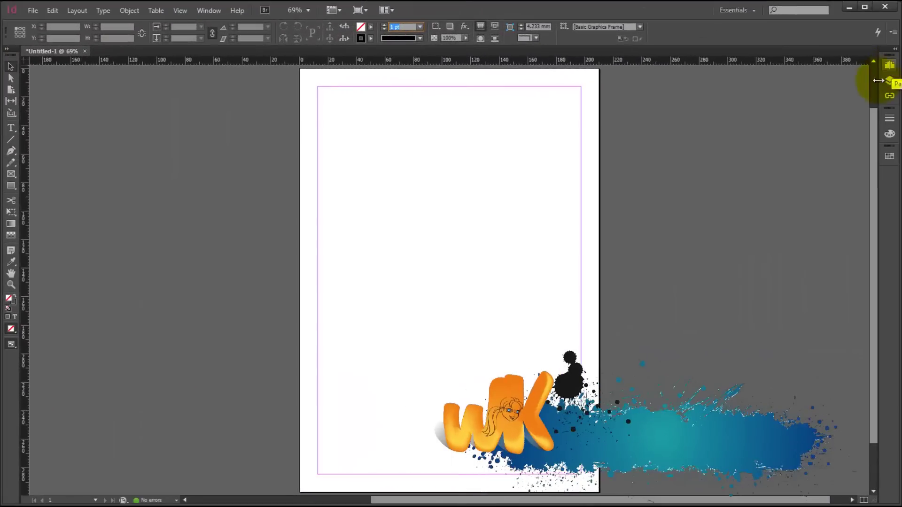
pyautogui.click(896, 51)
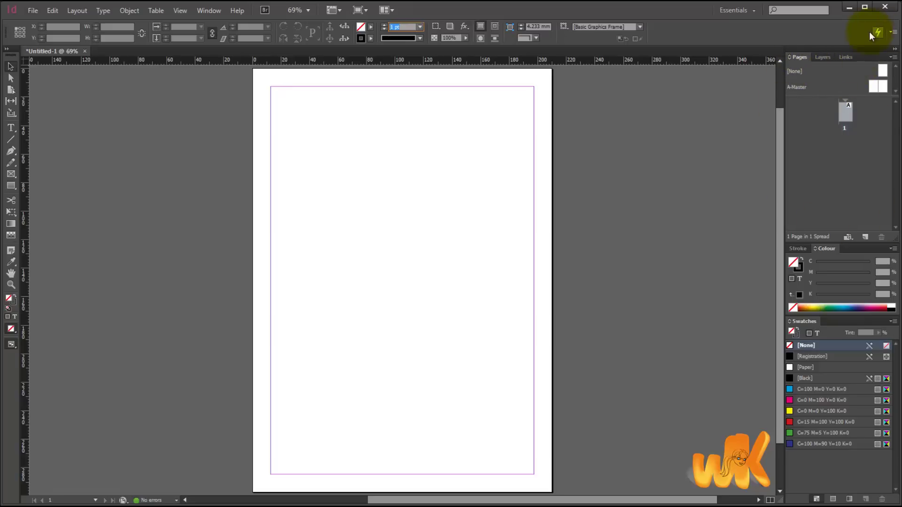
pyautogui.click(825, 60)
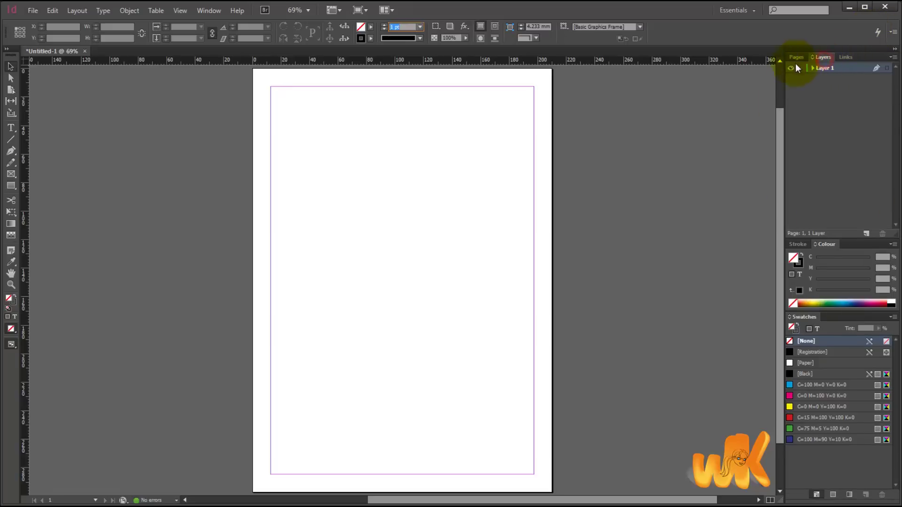
pyautogui.click(797, 57)
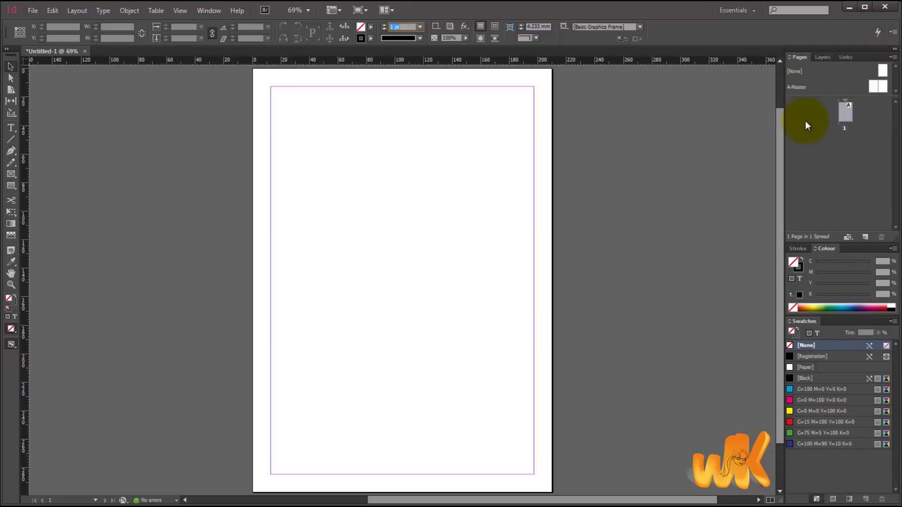
pyautogui.click(820, 56)
pyautogui.click(844, 57)
pyautogui.click(796, 59)
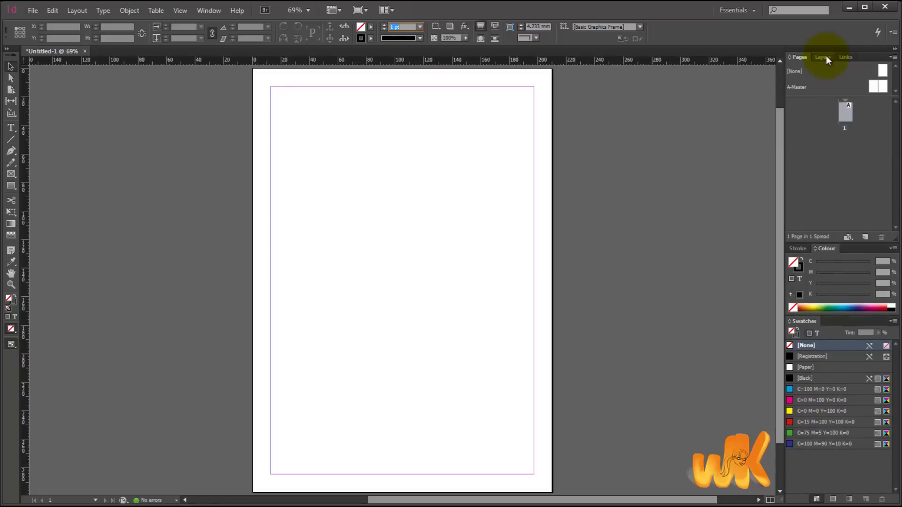
pyautogui.click(825, 56)
pyautogui.click(799, 58)
pyautogui.click(820, 57)
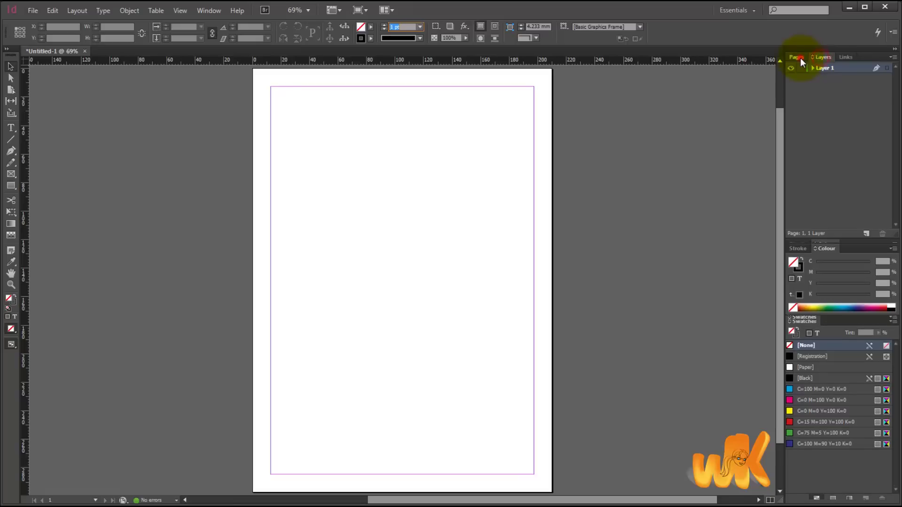
pyautogui.click(800, 57)
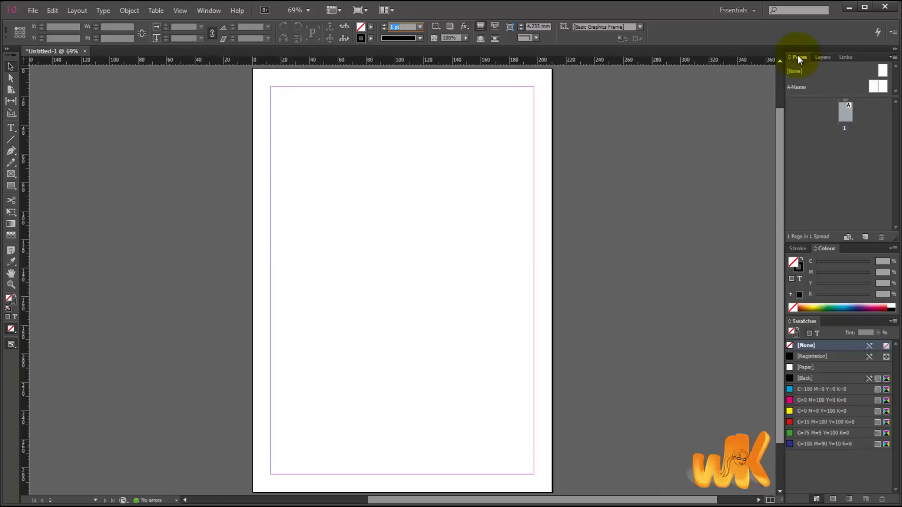
# Detach the Pages panel from its group and float it over the empty pasteboard between the toolbox and the page.
pyautogui.moveTo(798, 55); pyautogui.dragTo(160, 86)
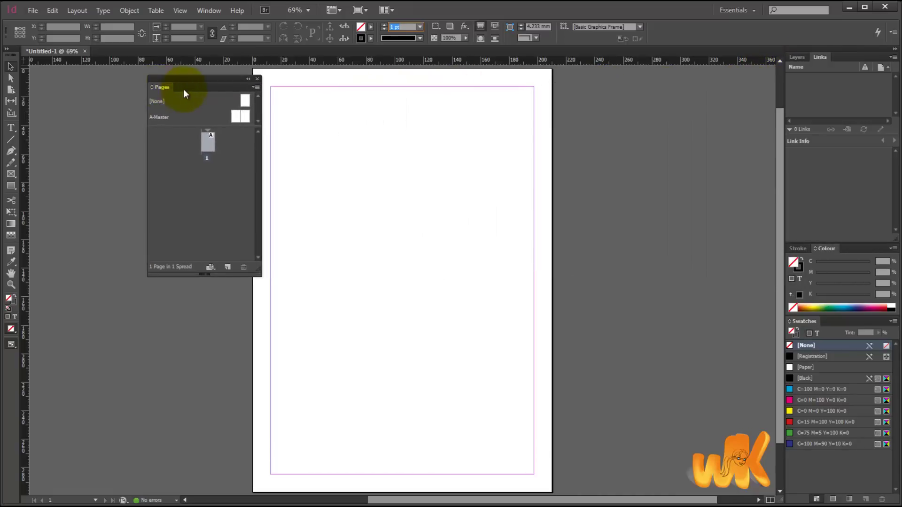
pyautogui.click(242, 100)
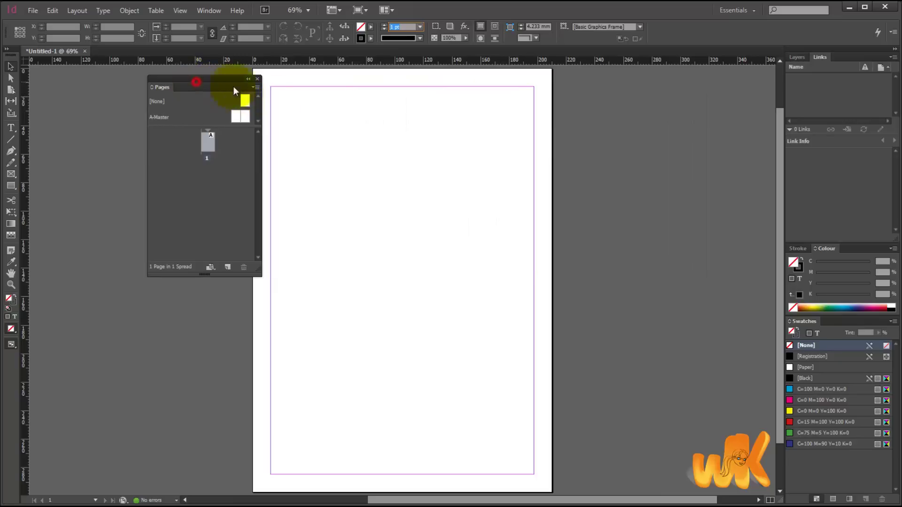
pyautogui.moveTo(199, 77); pyautogui.dragTo(418, 117)
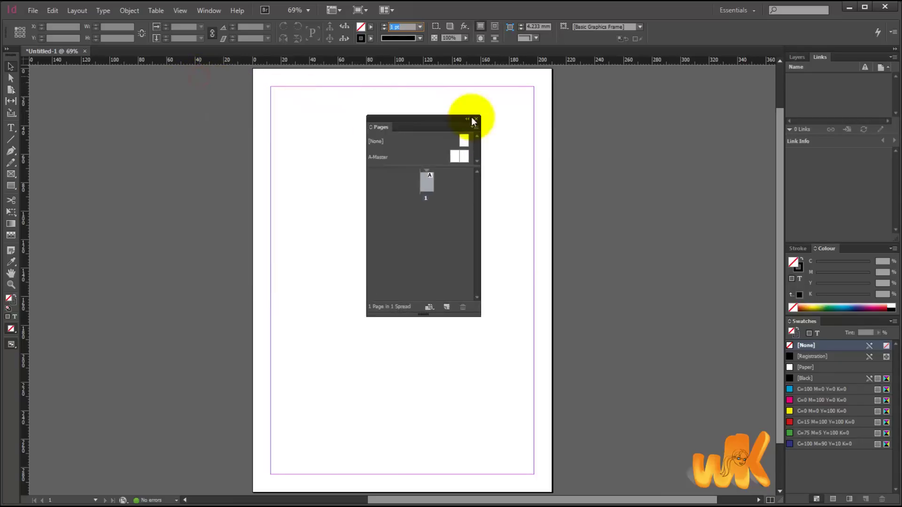
pyautogui.moveTo(474, 121); pyautogui.dragTo(144, 108)
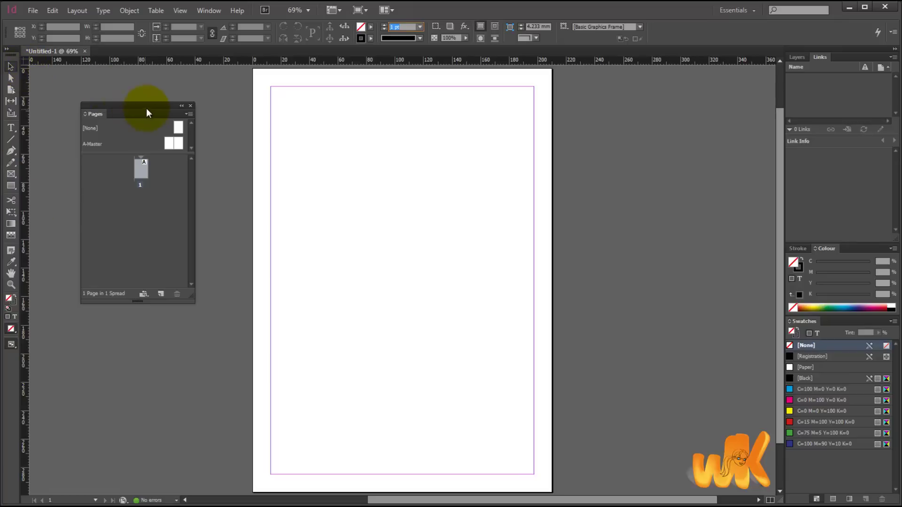
# Dock the floating Pages panel beside the toolbox and bring Layers to the front of its remaining group.
pyautogui.moveTo(147, 107); pyautogui.dragTo(25, 105)
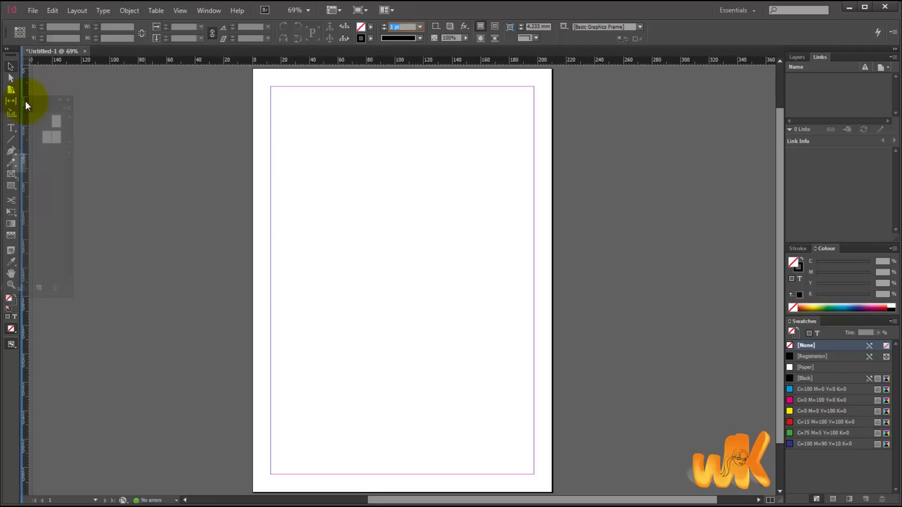
pyautogui.moveTo(25, 100)
pyautogui.mouseDown()
pyautogui.moveTo(20, 199)
pyautogui.moveTo(23, 86)
pyautogui.moveTo(30, 111)
pyautogui.moveTo(22, 115)
pyautogui.mouseUp()
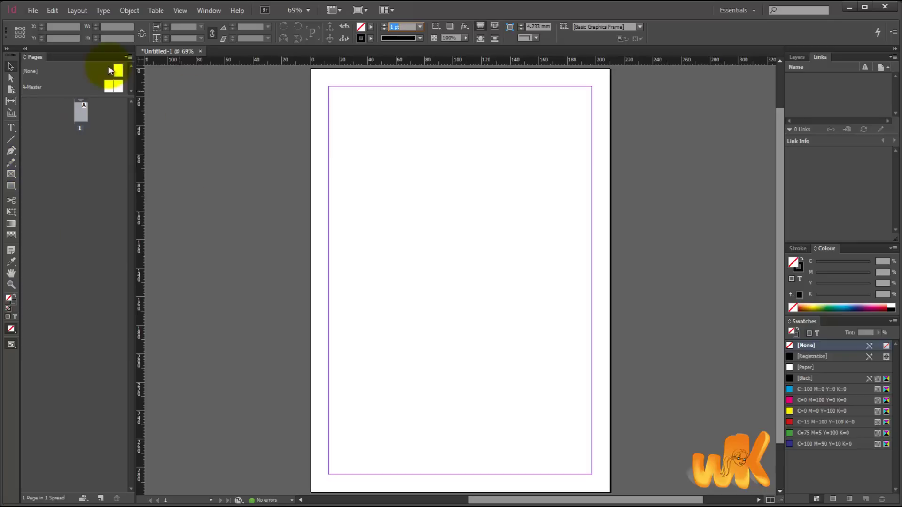
pyautogui.click(797, 57)
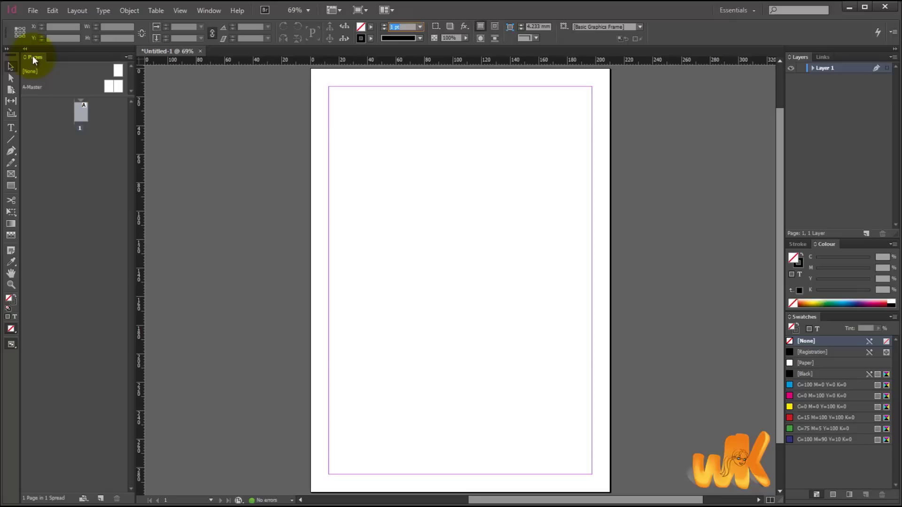
# Return the Pages panel to the group with Layers and Links, ordering it first in the group.
pyautogui.moveTo(33, 56); pyautogui.dragTo(577, 70)
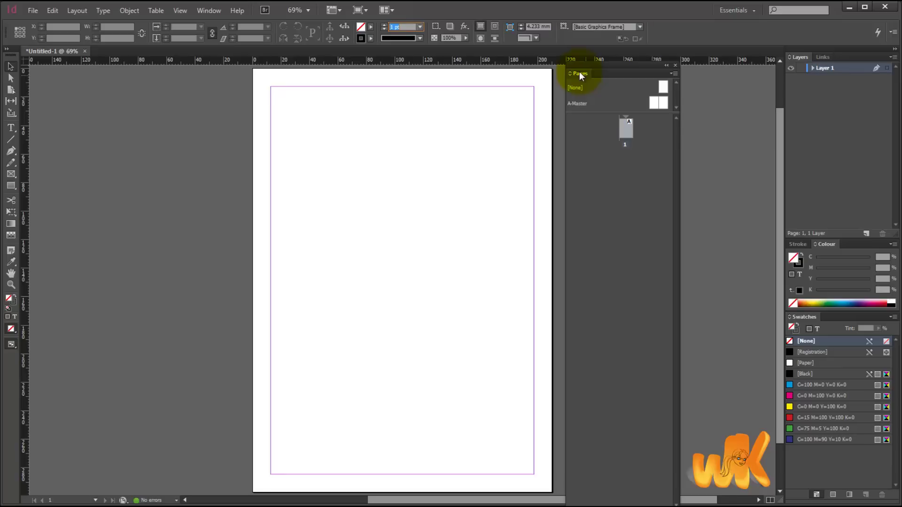
pyautogui.moveTo(579, 71); pyautogui.dragTo(825, 57)
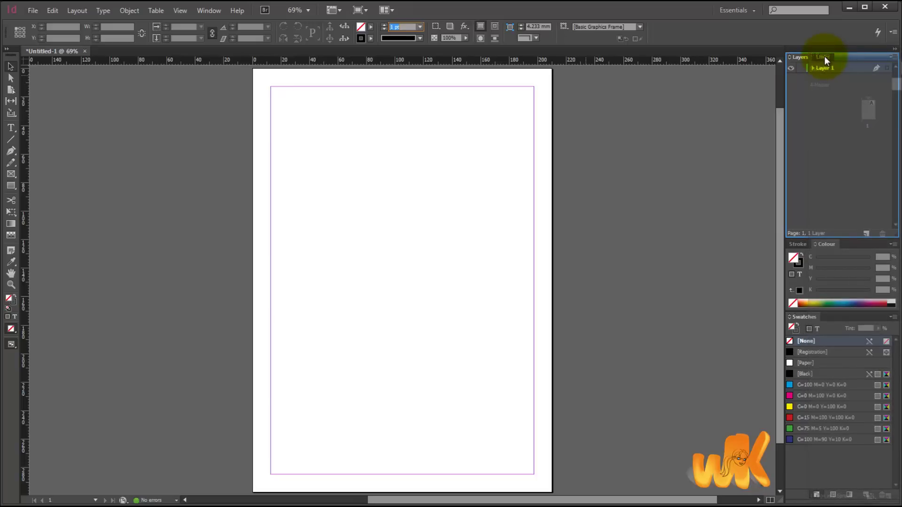
pyautogui.moveTo(825, 56); pyautogui.dragTo(834, 57)
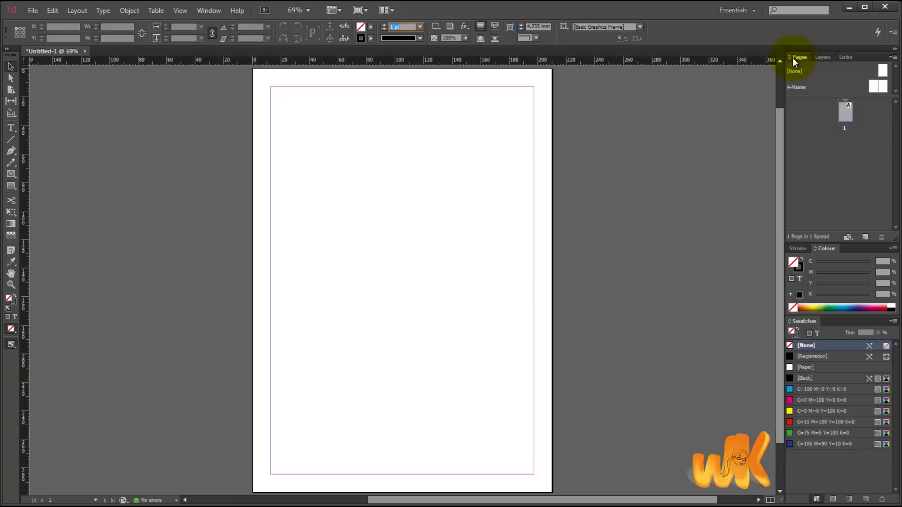
pyautogui.moveTo(793, 58)
pyautogui.mouseDown()
pyautogui.moveTo(850, 57)
pyautogui.moveTo(801, 59)
pyautogui.mouseUp()
pyautogui.moveTo(836, 57); pyautogui.dragTo(796, 57)
# Switch back and forth between the Pages and Layers panels, finishing on Pages.
pyautogui.click(822, 58)
pyautogui.click(795, 59)
pyautogui.click(821, 58)
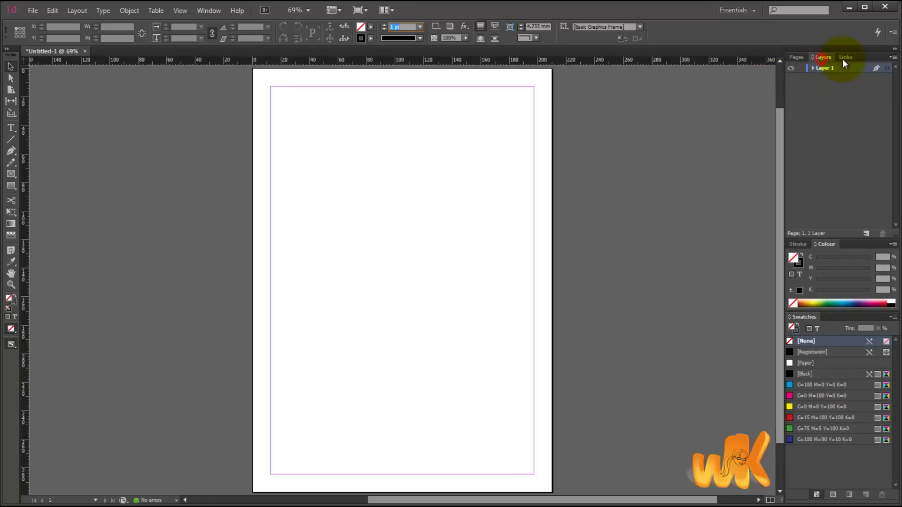
pyautogui.click(797, 57)
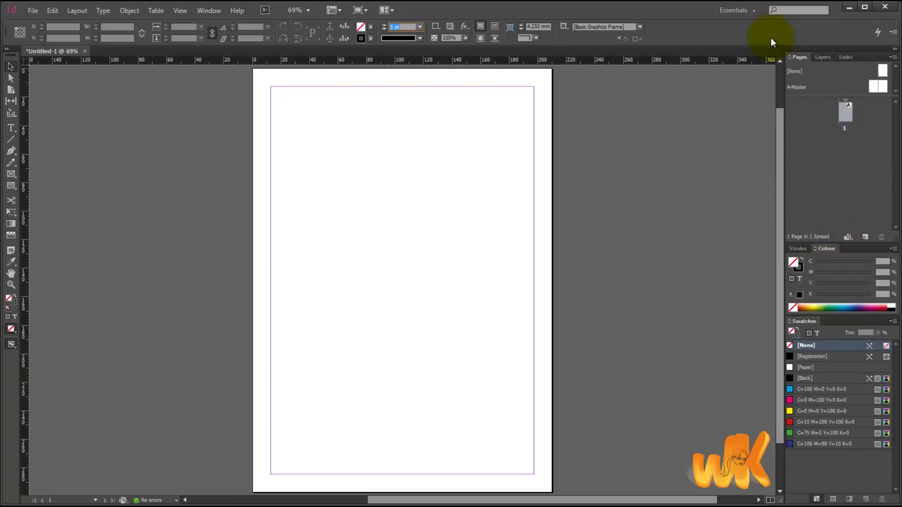
# Add two new pages to the document and delete both of them again.
pyautogui.click(865, 238)
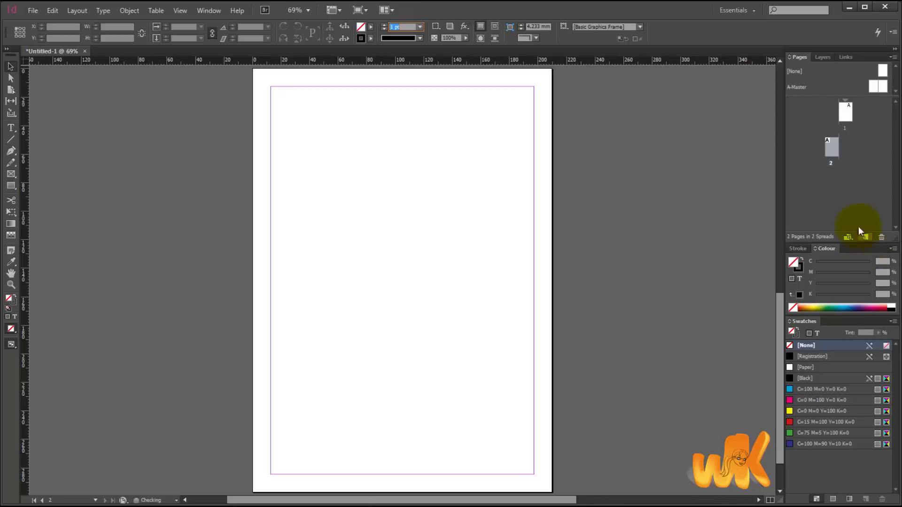
pyautogui.click(833, 148)
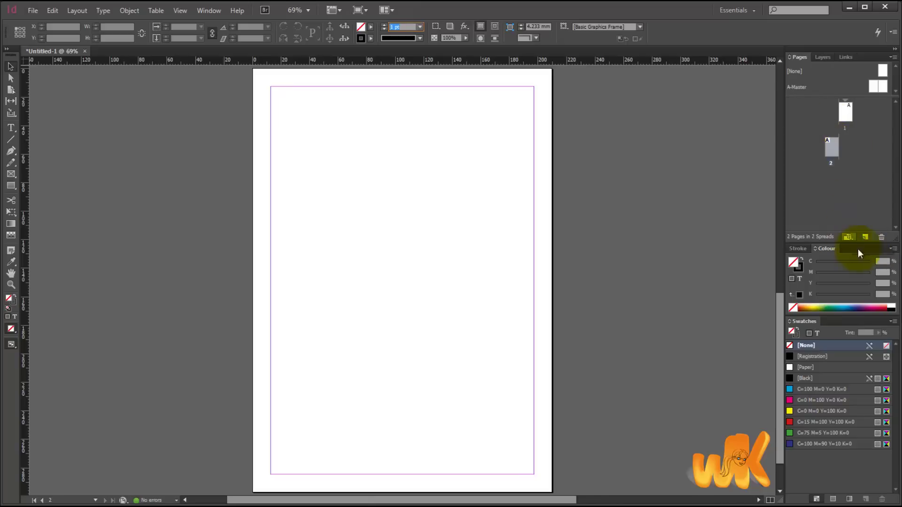
pyautogui.click(865, 237)
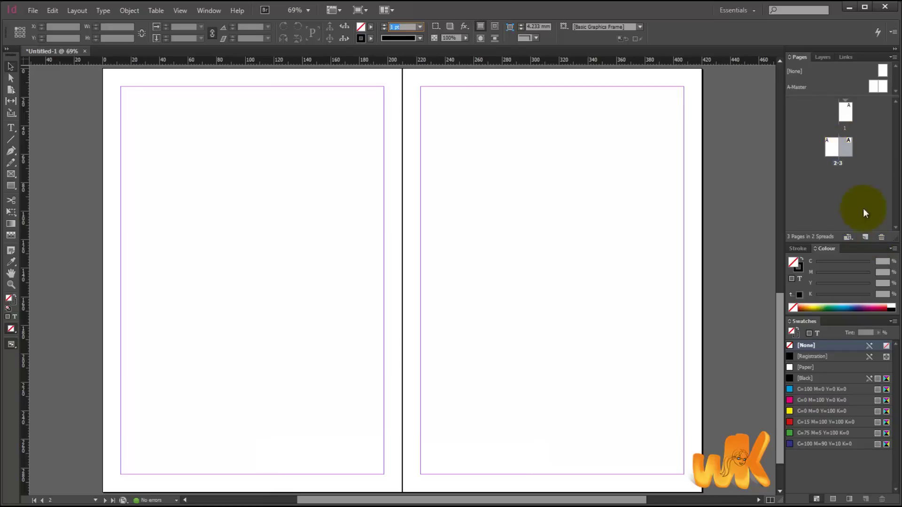
pyautogui.click(882, 238)
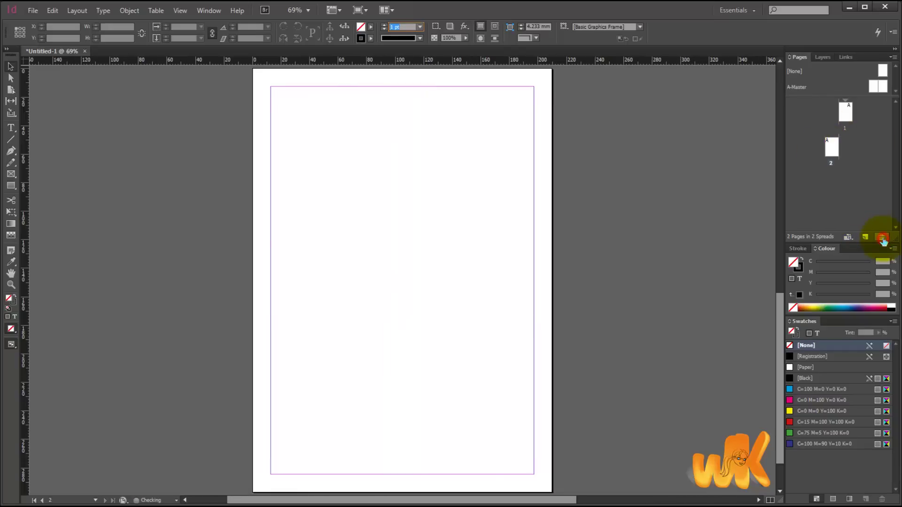
pyautogui.click(882, 238)
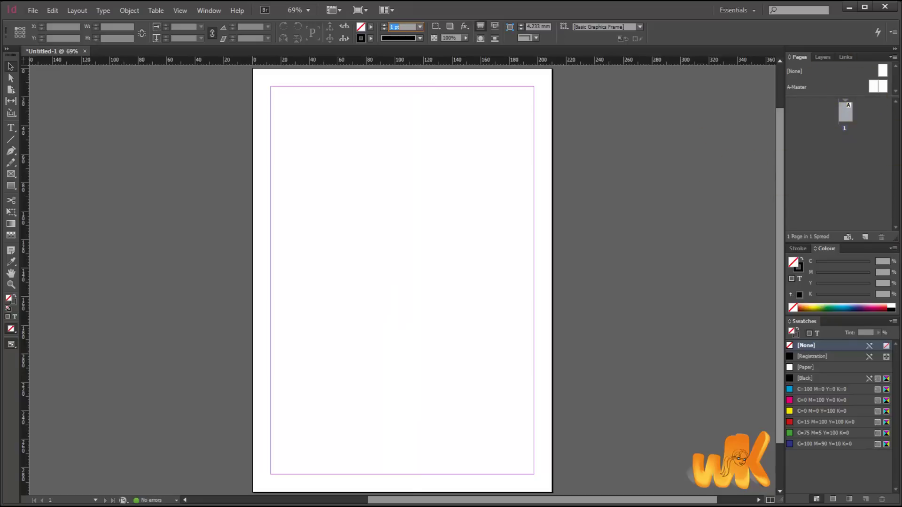
# View the Layers, Links, Stroke and Colour panels in turn and return to the Pages panel.
pyautogui.click(821, 59)
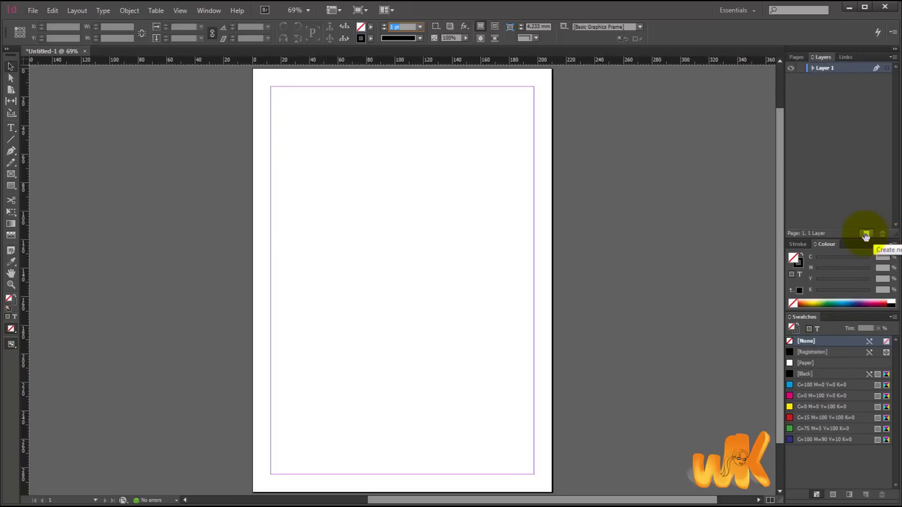
pyautogui.click(845, 58)
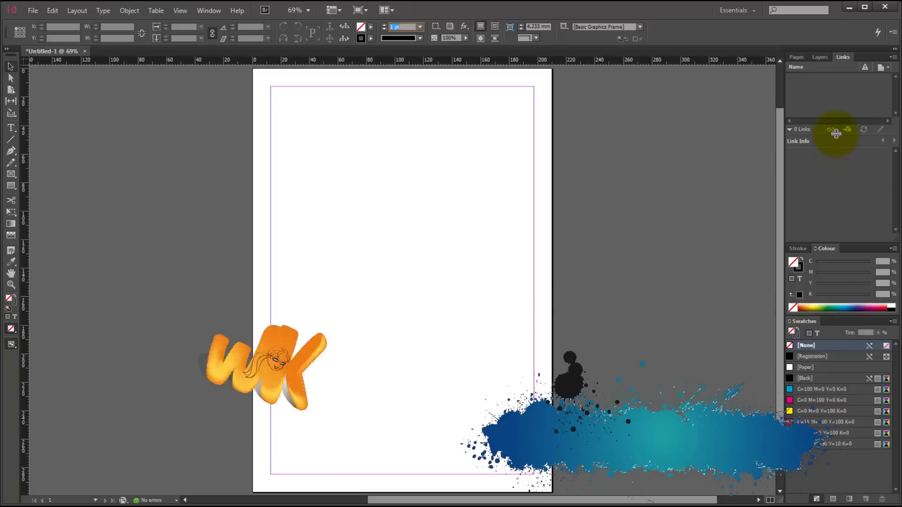
pyautogui.click(799, 249)
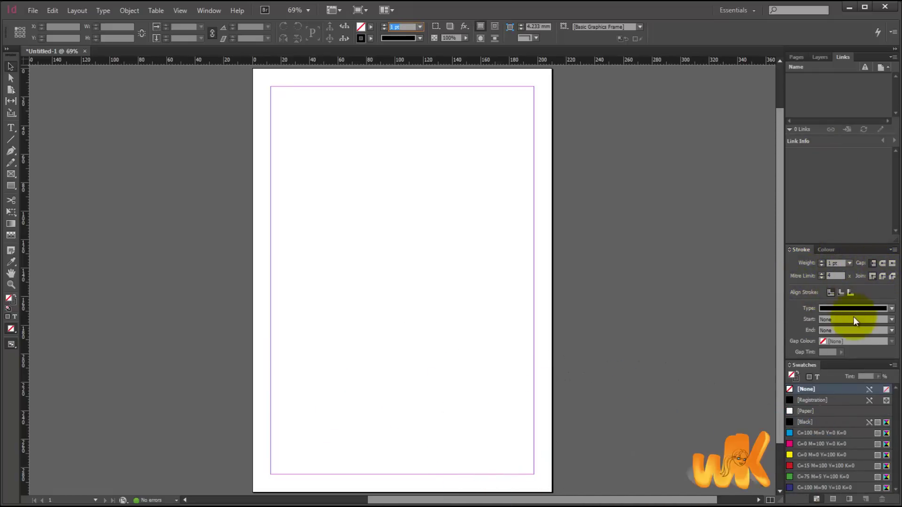
pyautogui.click(825, 249)
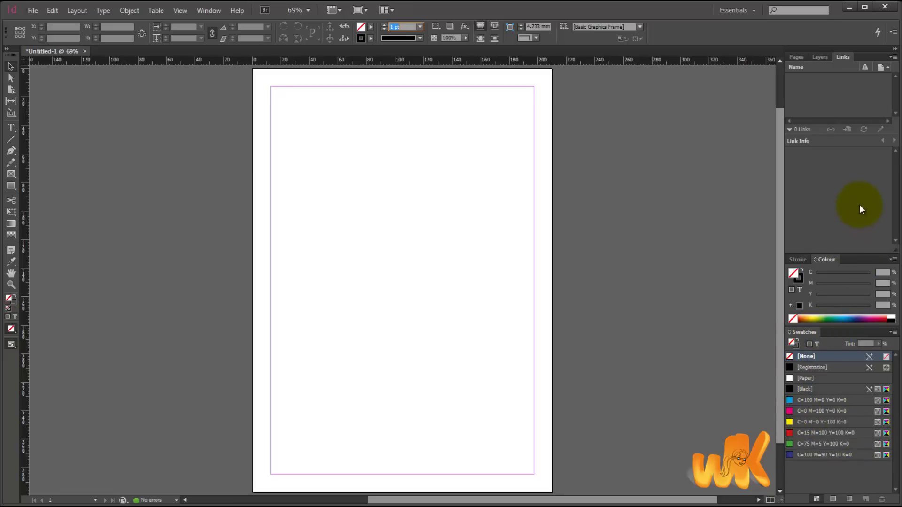
pyautogui.click(795, 57)
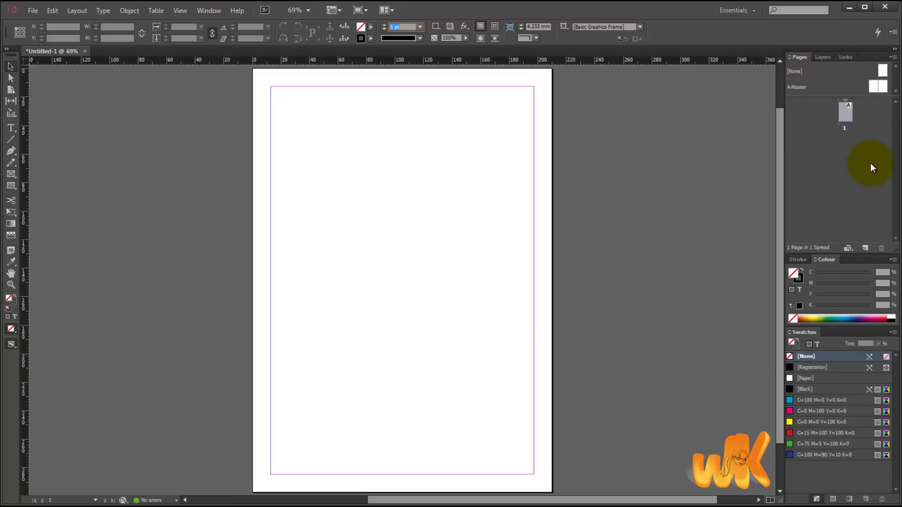
# Examine the options menus of the Pages and Links panels, viewing Layers in between, without choosing any command.
pyautogui.click(893, 57)
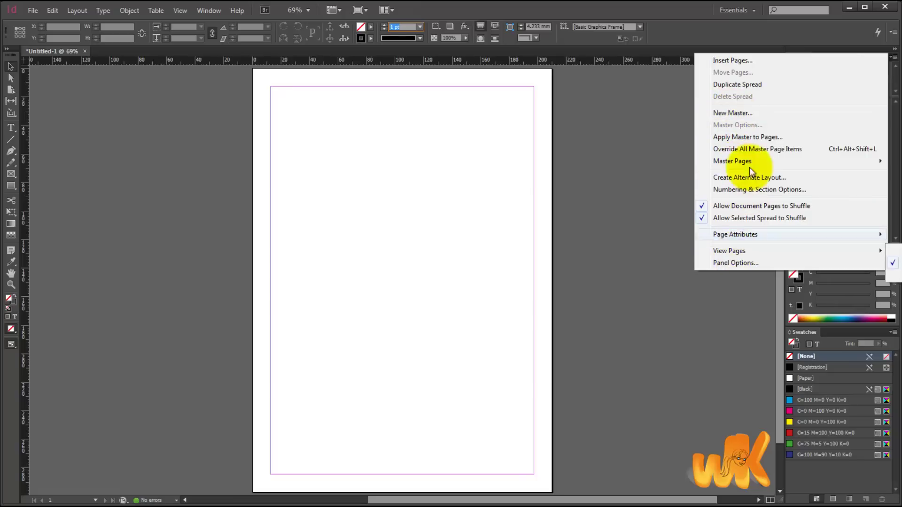
pyautogui.click(711, 314)
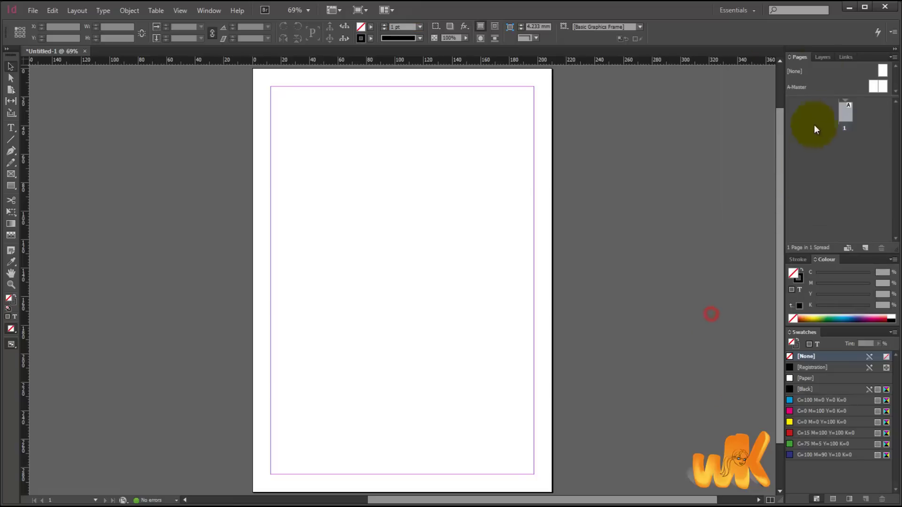
pyautogui.click(822, 57)
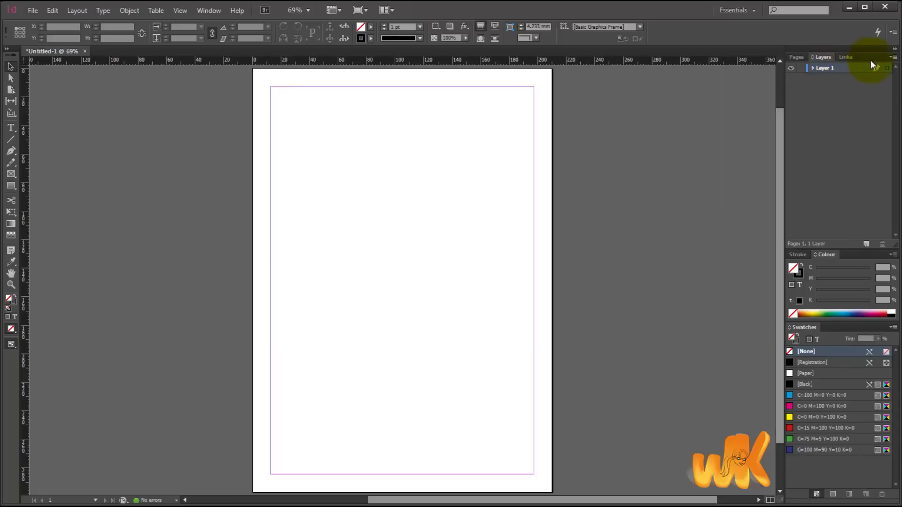
pyautogui.click(845, 57)
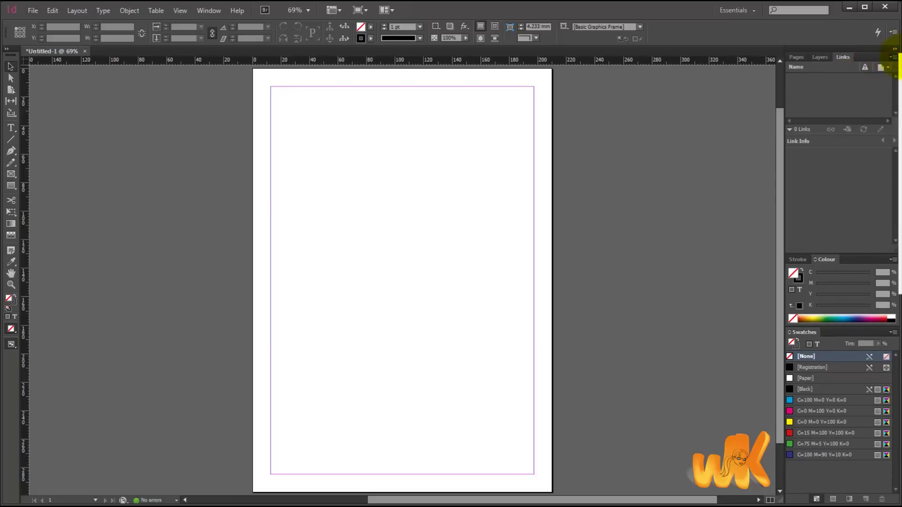
pyautogui.click(893, 57)
pyautogui.press('Escape')
pyautogui.click(836, 92)
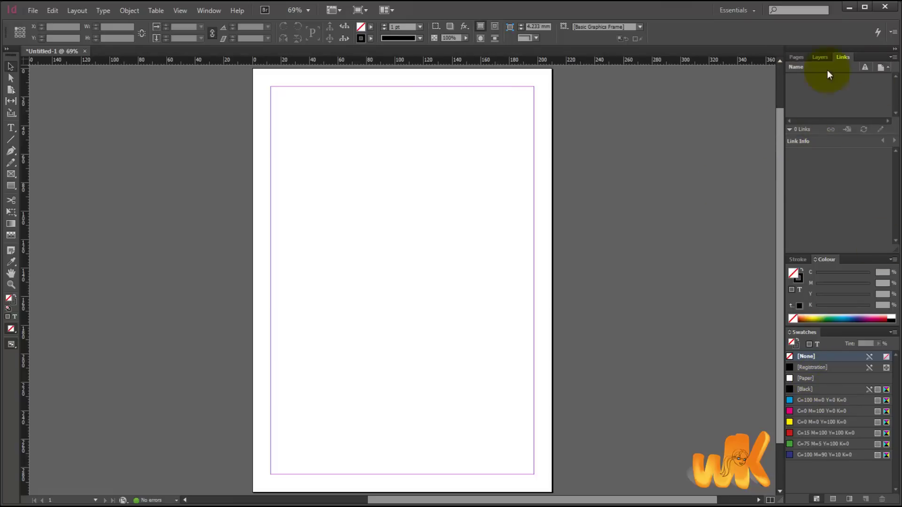
# Show the Effects panel, move it onto the empty pasteboard beside the page and close it again.
pyautogui.click(206, 10)
pyautogui.moveTo(216, 34)
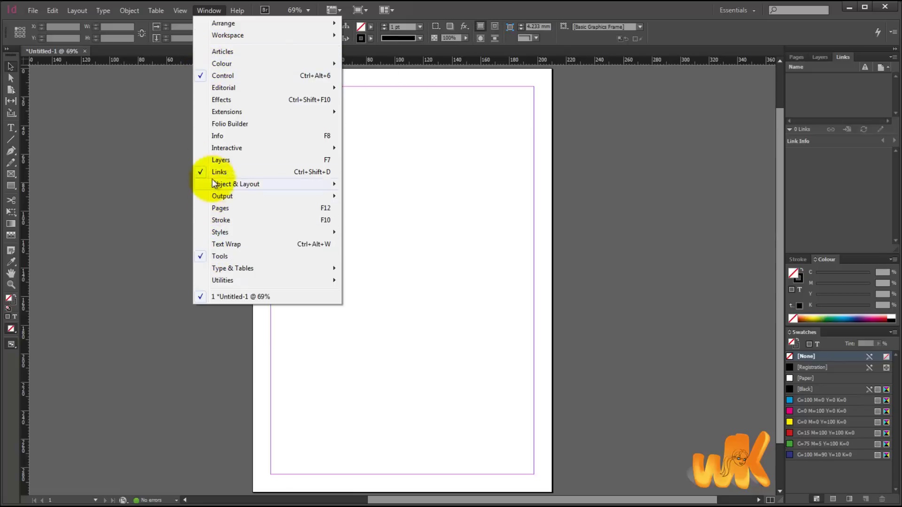
pyautogui.moveTo(213, 64)
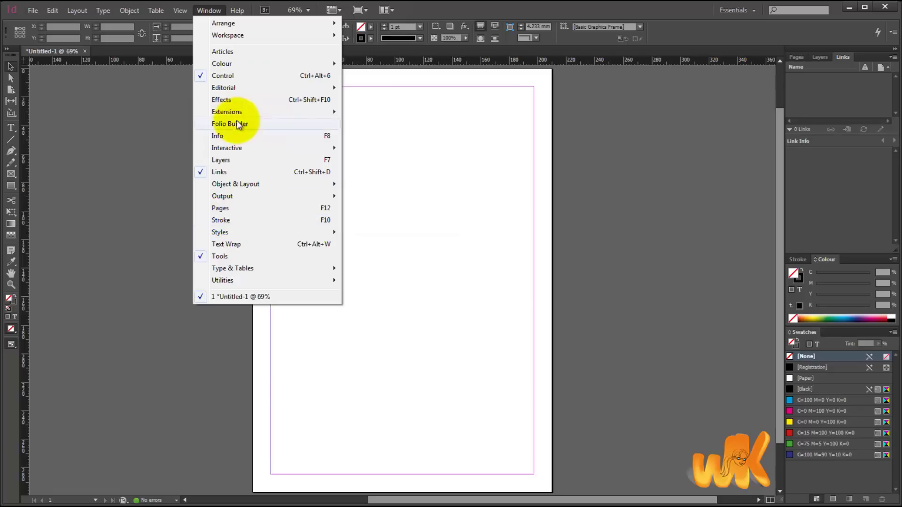
pyautogui.moveTo(221, 116)
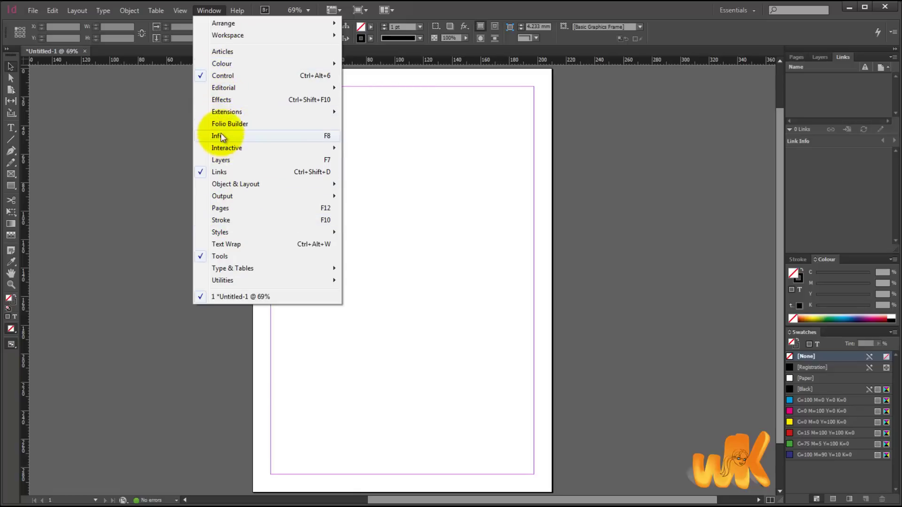
pyautogui.click(222, 99)
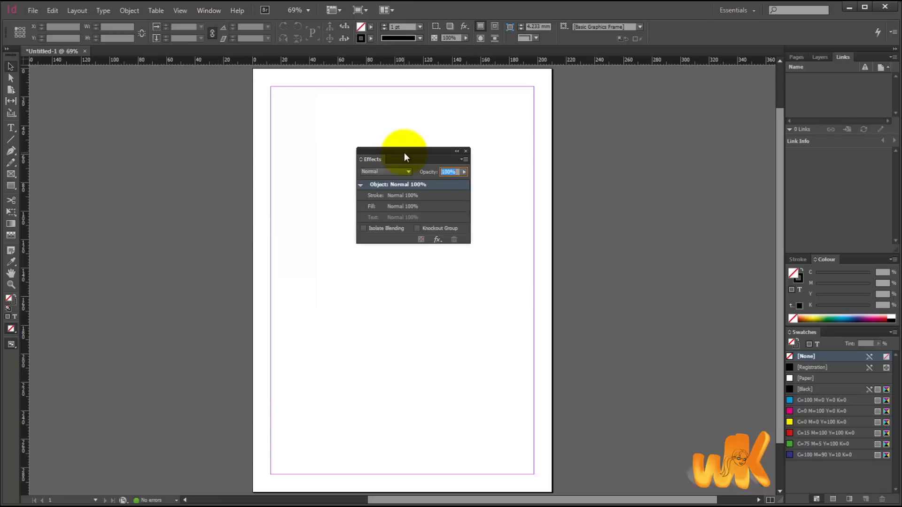
pyautogui.moveTo(405, 154); pyautogui.dragTo(140, 115)
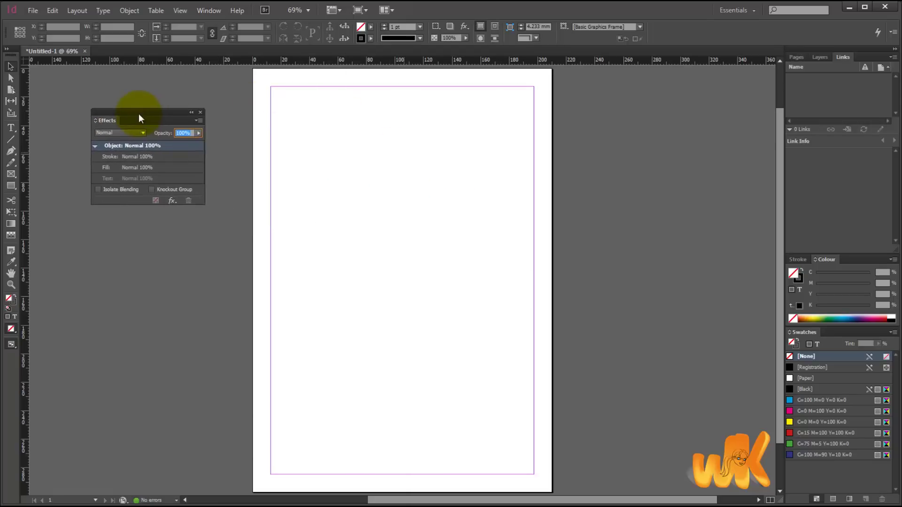
pyautogui.click(201, 112)
# Show the Object Styles panel and move it up over the page's upper right edge.
pyautogui.click(209, 10)
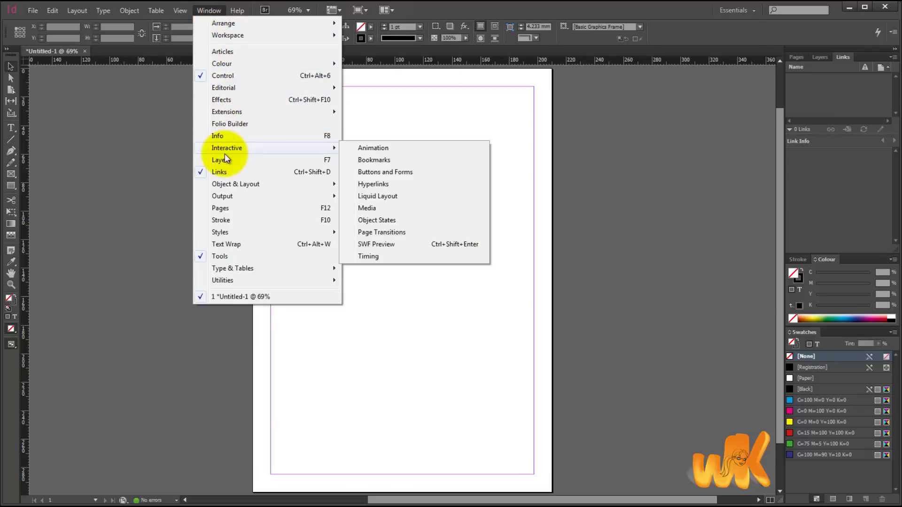
pyautogui.moveTo(238, 112)
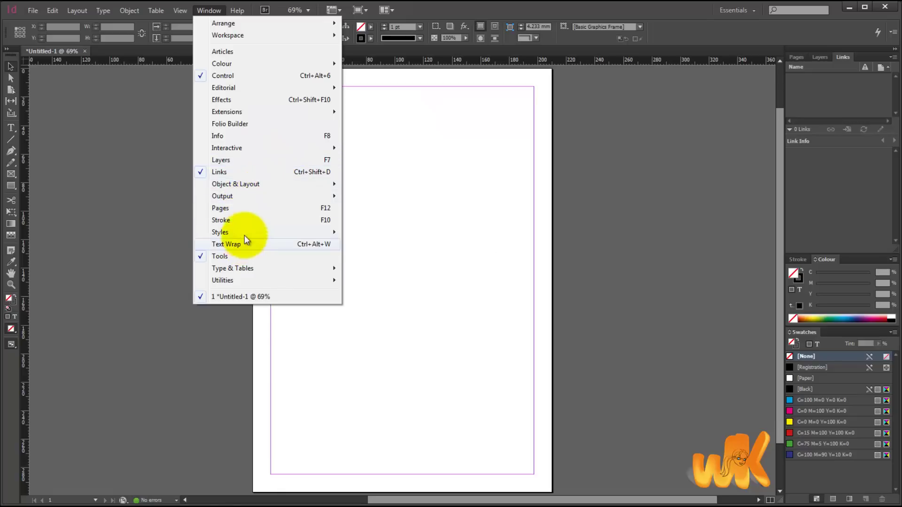
pyautogui.moveTo(245, 232)
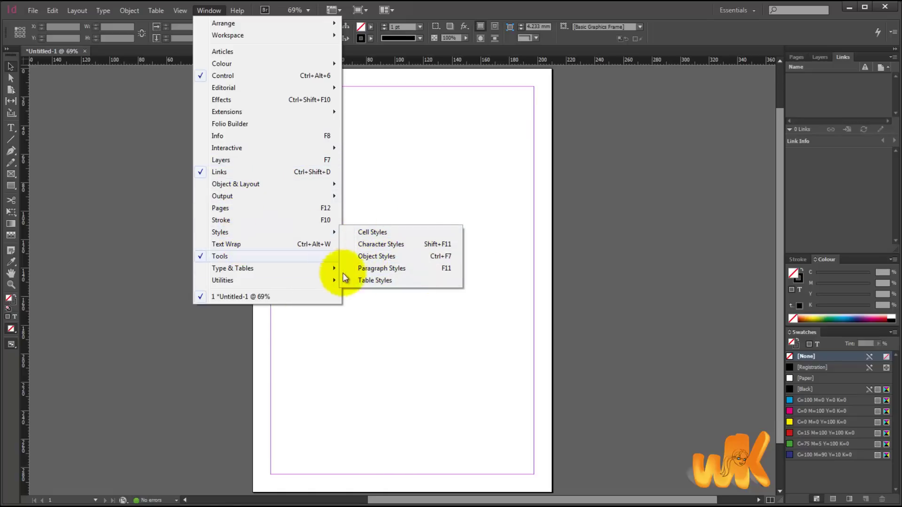
pyautogui.click(382, 256)
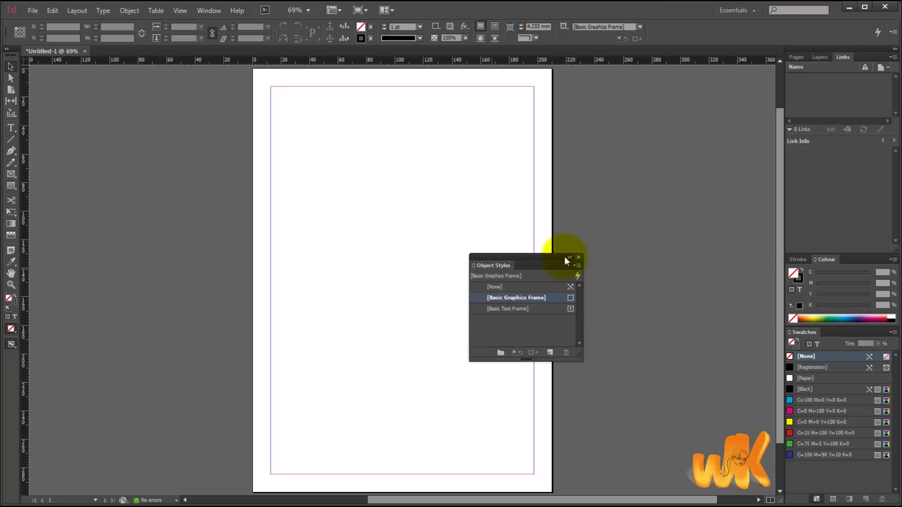
pyautogui.moveTo(544, 259); pyautogui.dragTo(593, 126)
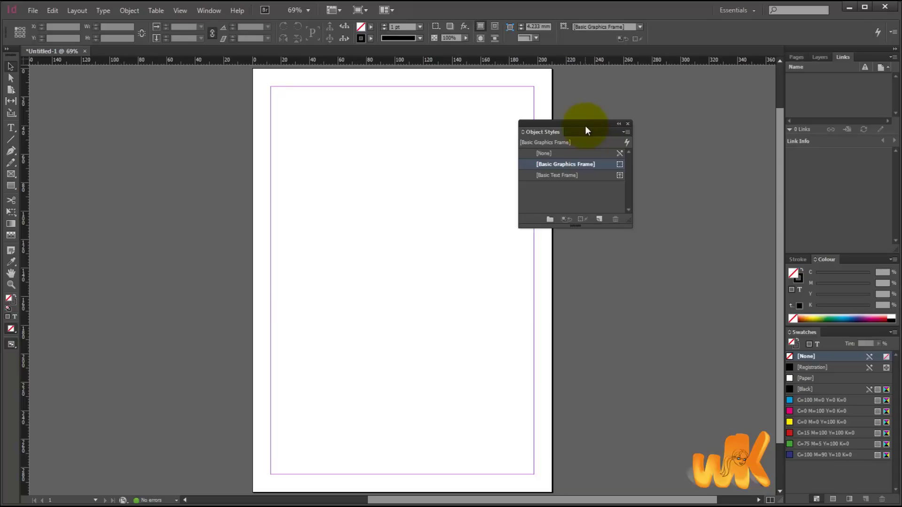
# Move the floating Object Styles panel completely off the page onto the pasteboard, then close it.
pyautogui.click(202, 10)
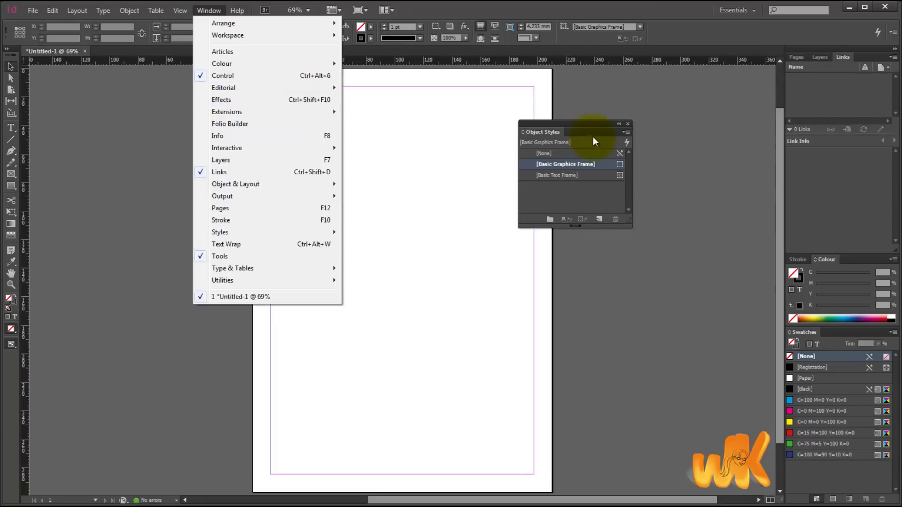
pyautogui.click(202, 9)
pyautogui.click(202, 10)
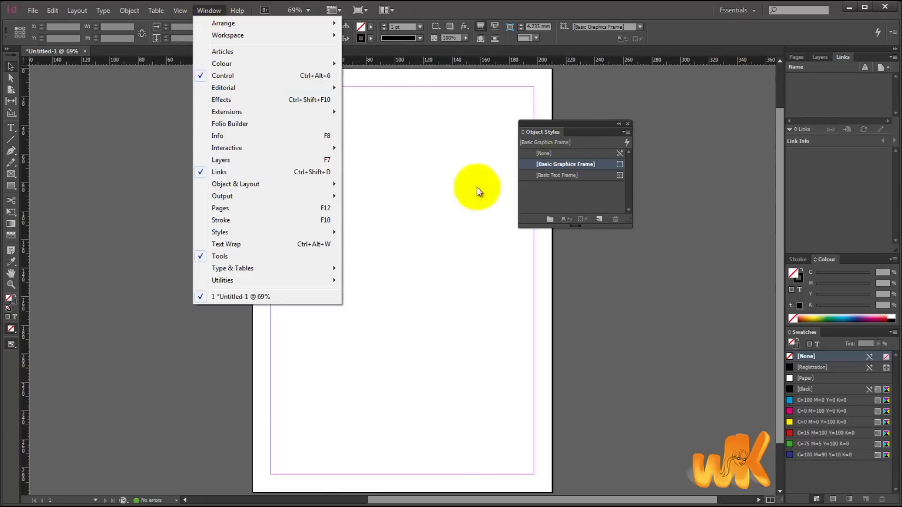
pyautogui.click(574, 125)
pyautogui.moveTo(573, 123); pyautogui.dragTo(658, 171)
pyautogui.moveTo(656, 132); pyautogui.dragTo(663, 125)
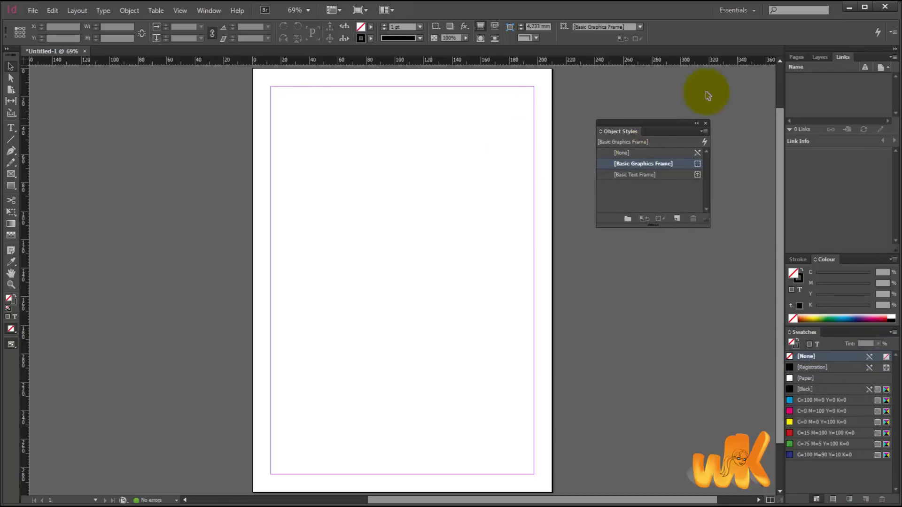
pyautogui.click(705, 123)
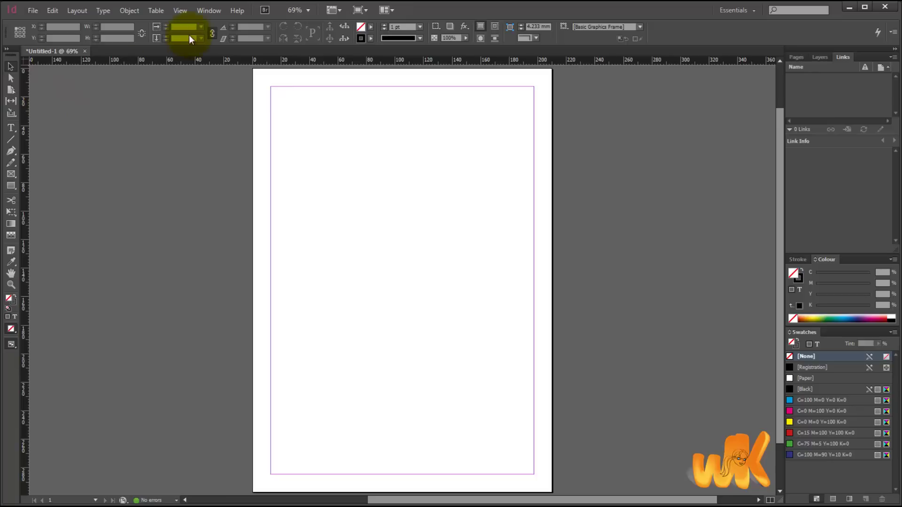
# Examine the full list of available panels, including the Interactive group, without opening any of them.
pyautogui.click(215, 12)
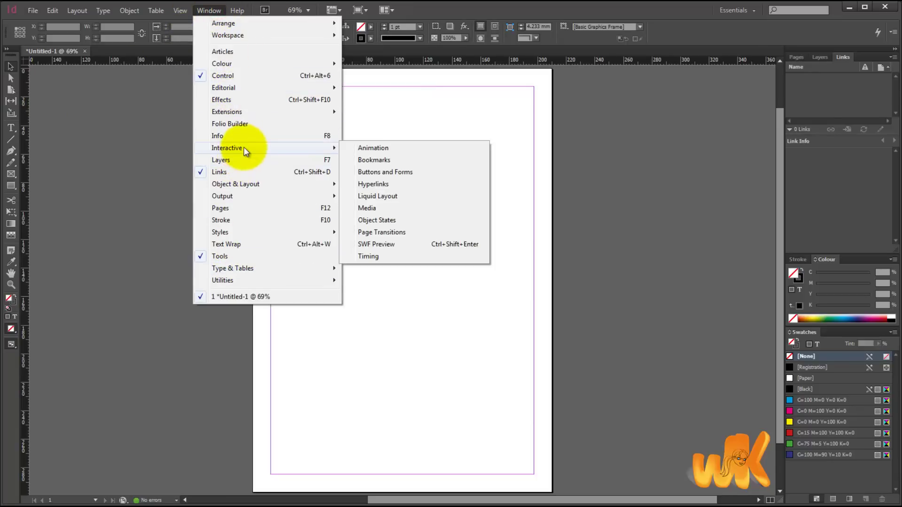
pyautogui.moveTo(255, 147)
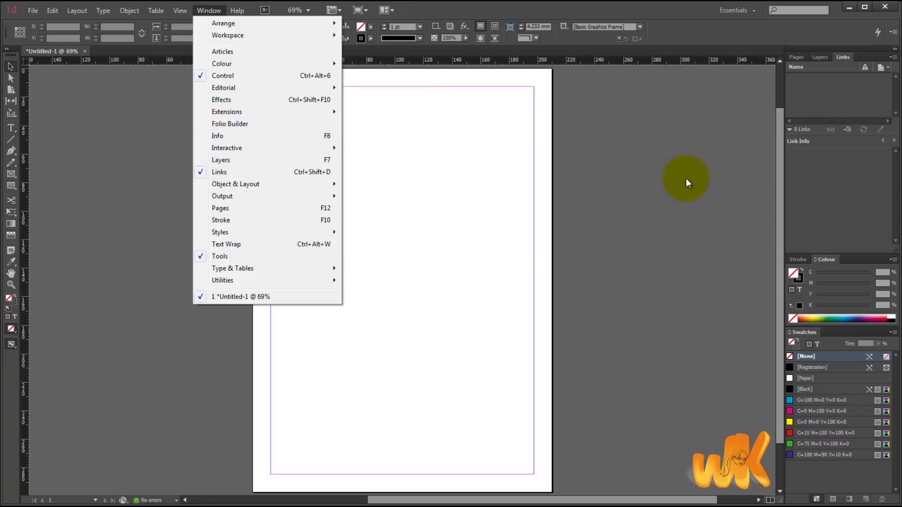
pyautogui.click(721, 313)
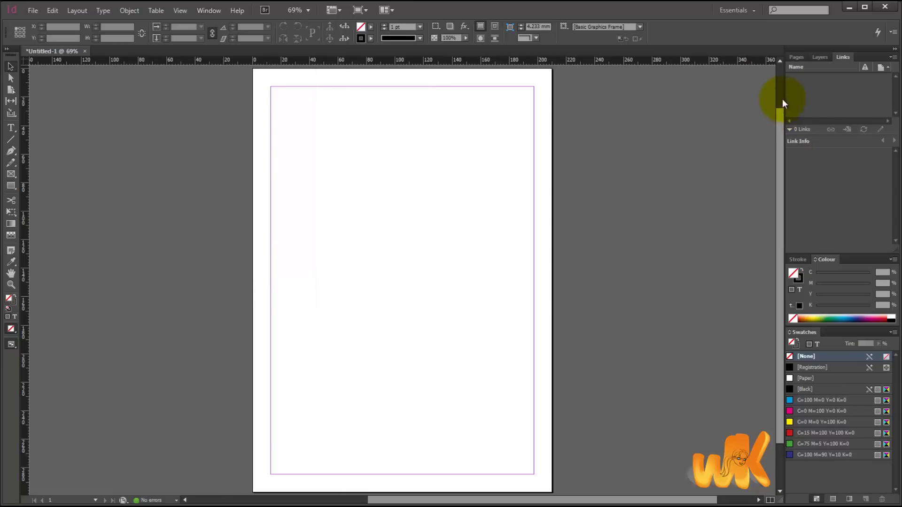